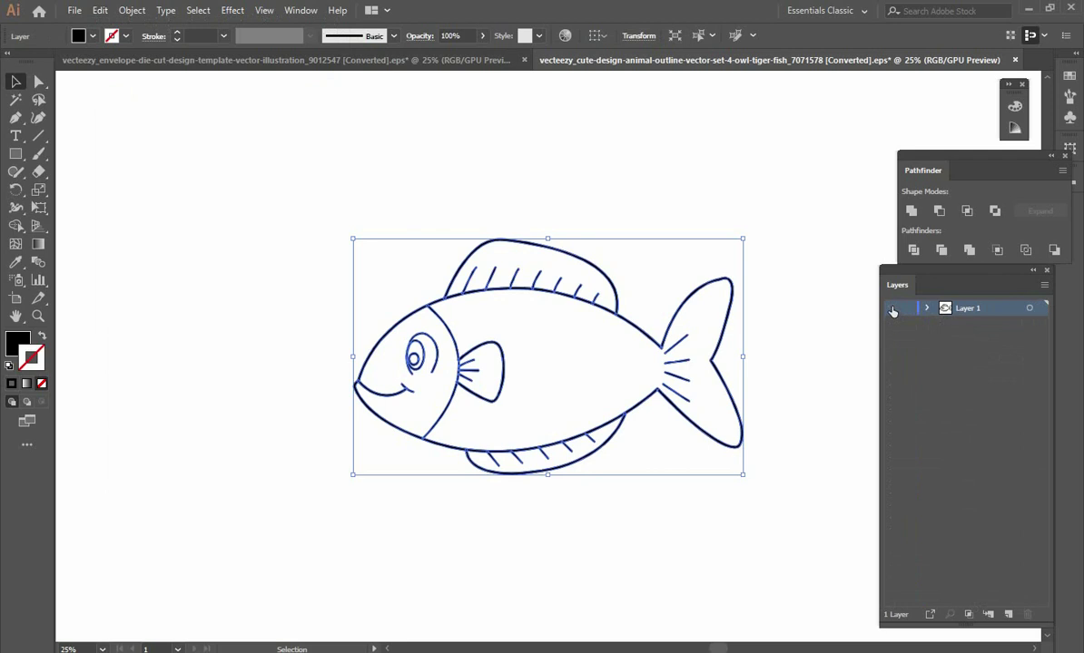
Hide Layer 1 and paste the copied fish artwork in place on a new layer above it
left_click(892, 309)
left_click(1008, 614)
key("ctrl+y")
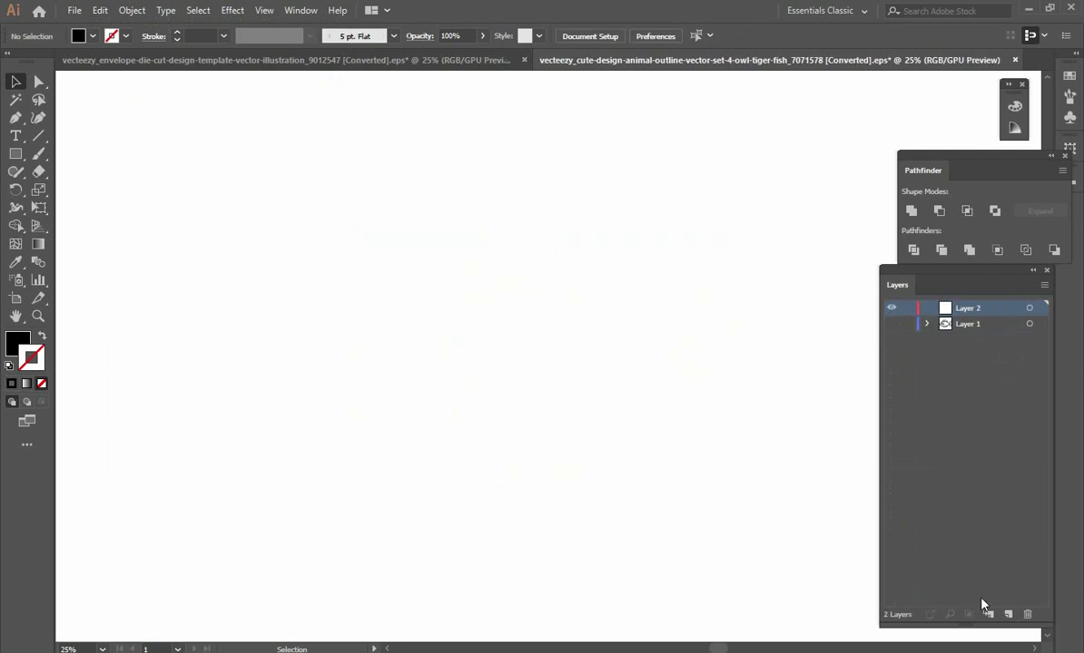
left_click(1030, 309)
left_click(100, 10)
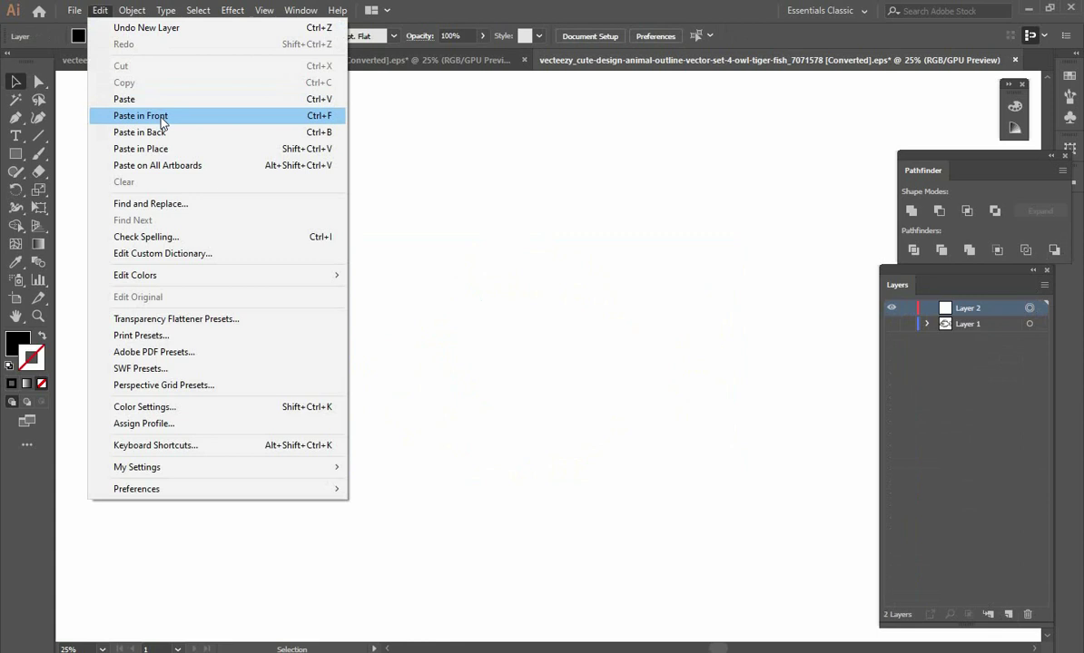
left_click(163, 149)
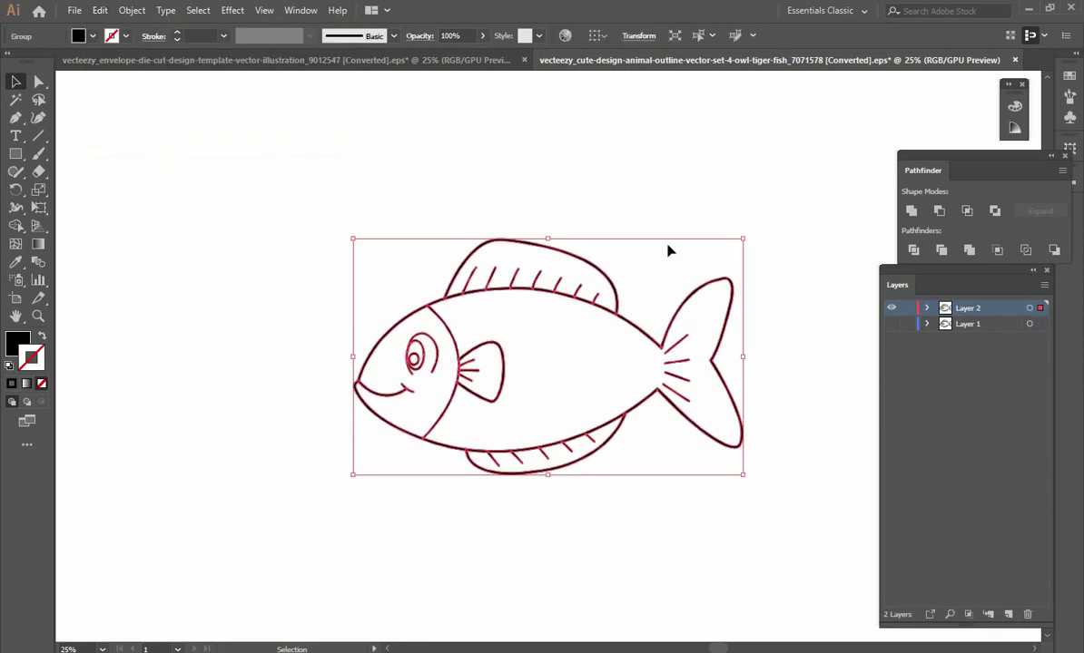
Ungroup the pasted fish artwork on Layer 2 and deselect it
right_click(562, 315)
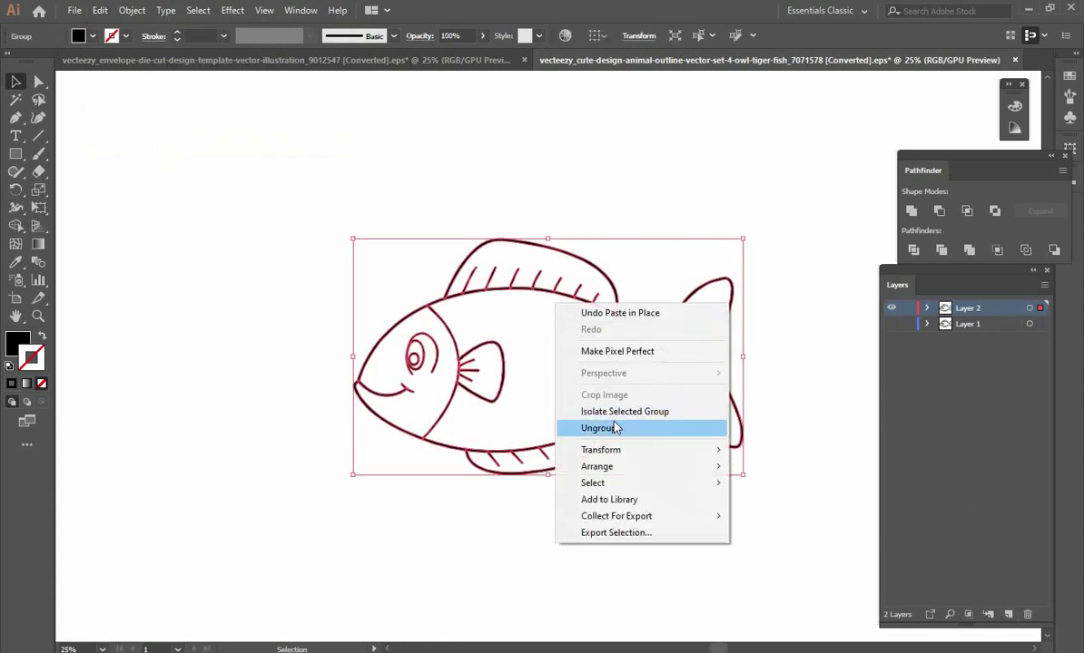
left_click(612, 431)
left_click(657, 439)
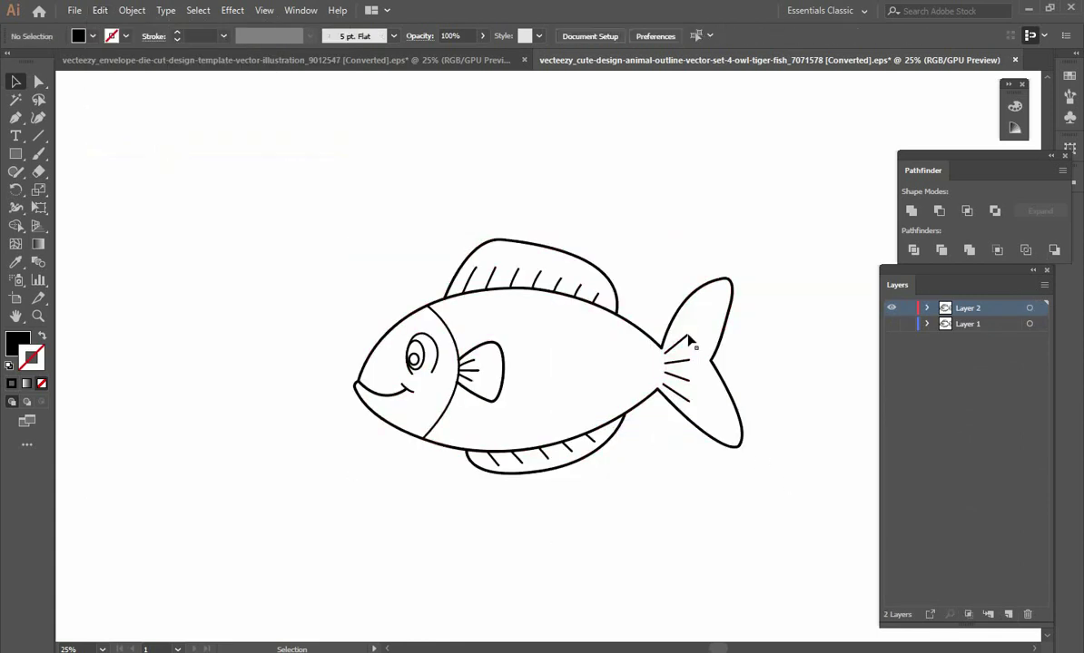
Delete the short tail strokes along with the fish's eye, gill line and side fin
left_click(685, 405)
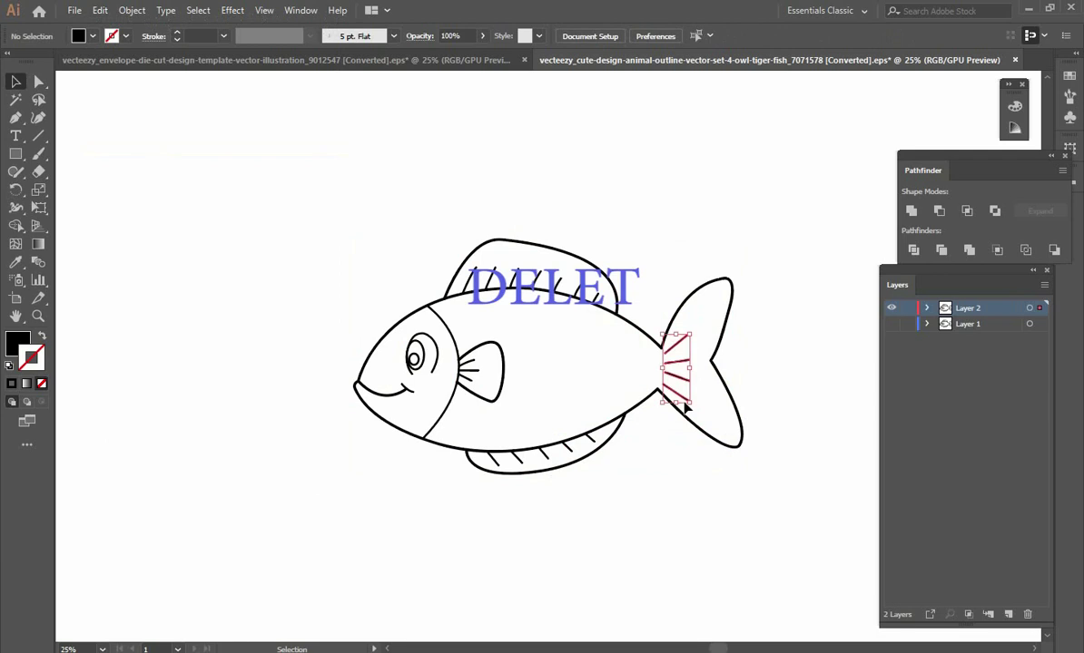
key("Delete")
left_click_drag(526, 338, 417, 416)
key("Delete")
Delete all the short strokes inside the dorsal fin, including the leftmost one nested in its own group
left_click_drag(480, 276, 565, 288)
key("Delete")
key("Delete")
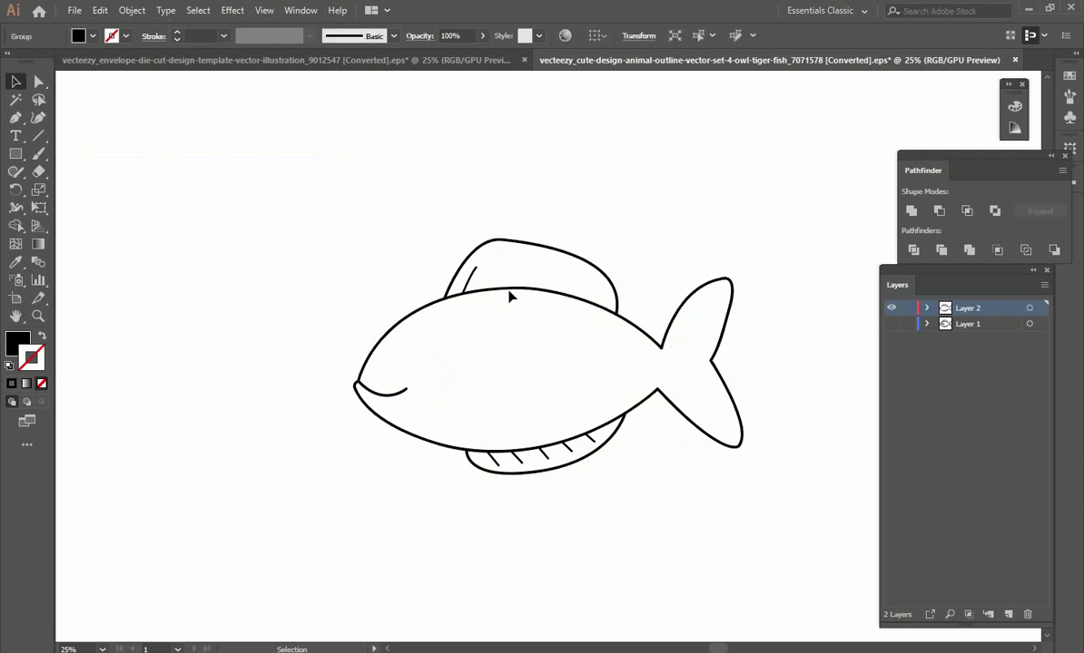
double_click(470, 280)
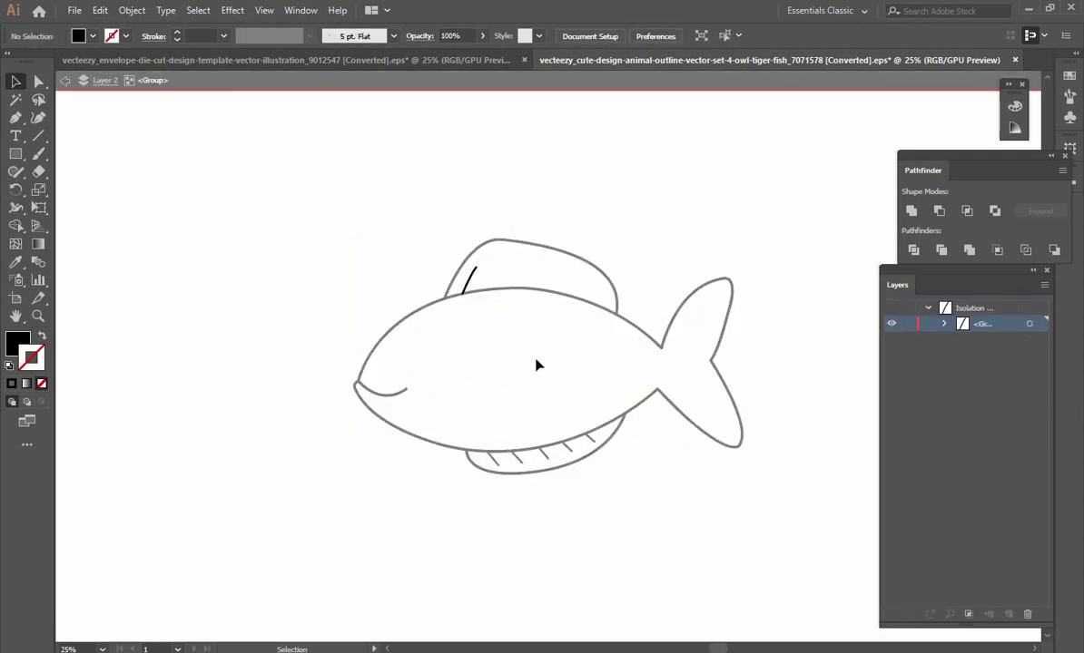
left_click(471, 280)
key("Delete")
double_click(662, 487)
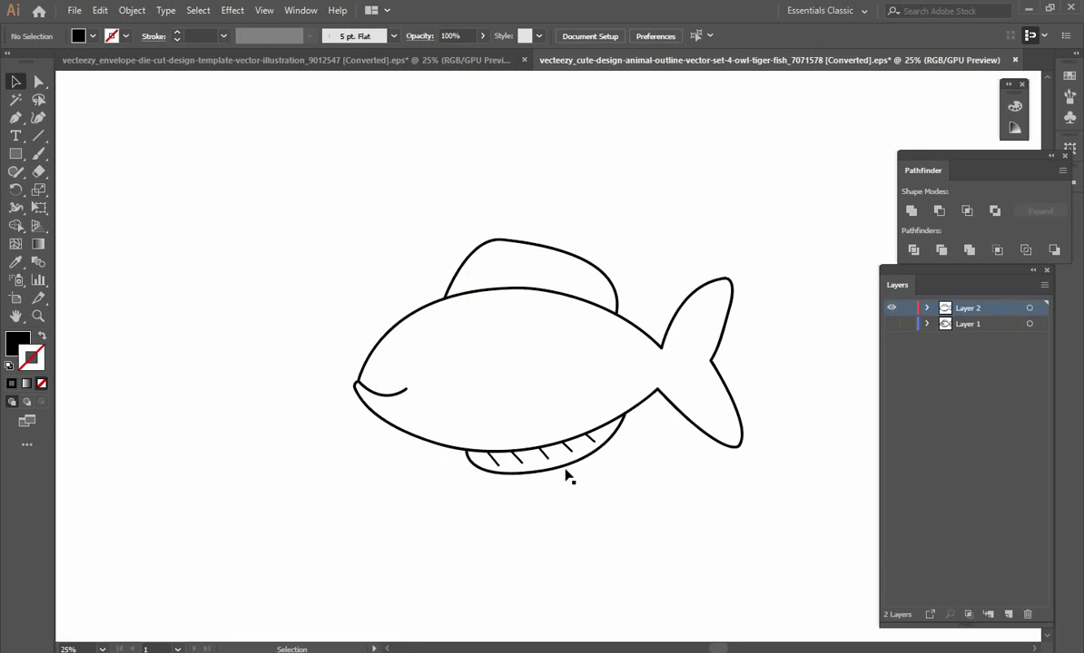
Delete all the short strokes inside the fish's lower fin
left_click_drag(550, 432, 546, 466)
key("Delete")
key("Delete")
key("Delete")
left_click_drag(501, 436, 498, 470)
left_click(520, 464)
key("Delete")
Erase the mouth curve and the body lines crossing the dorsal and lower fins, keeping only the outer silhouette
left_click_drag(39, 172, 80, 172)
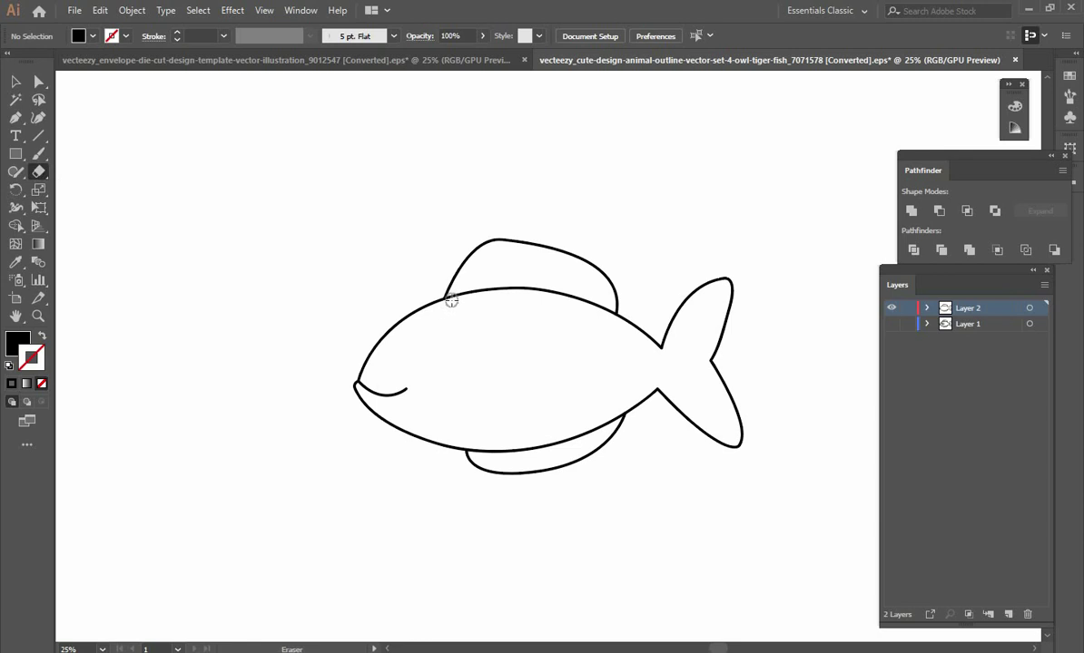
mouse_move(455, 300)
left_mouse_down()
mouse_move(558, 292)
mouse_move(606, 311)
left_mouse_up()
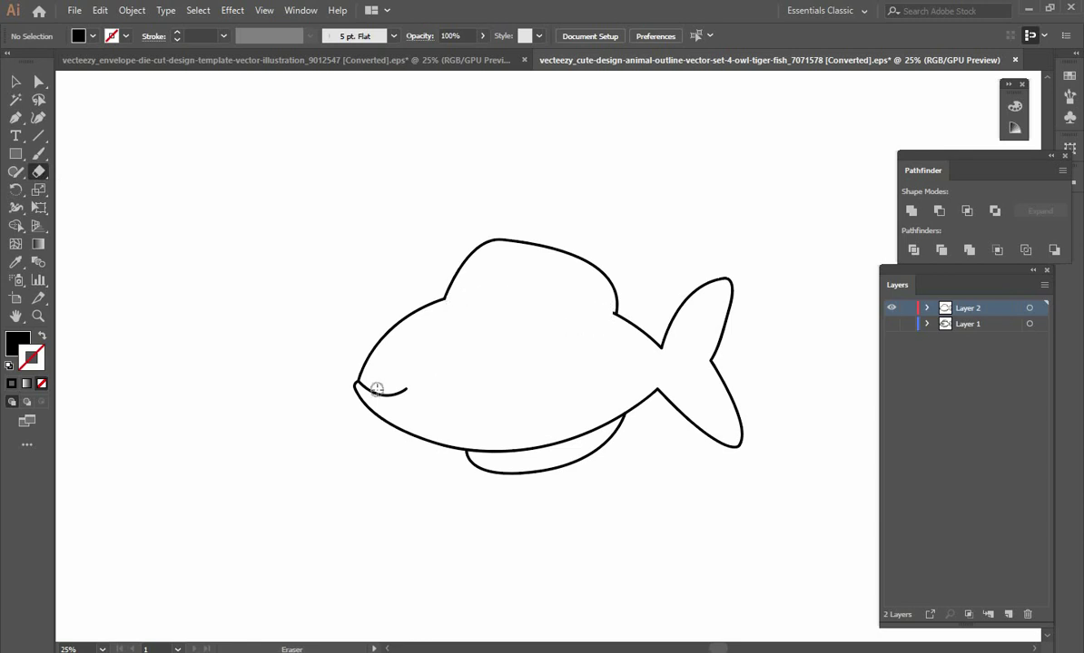
left_click_drag(358, 382, 410, 388)
left_click_drag(617, 416, 476, 450)
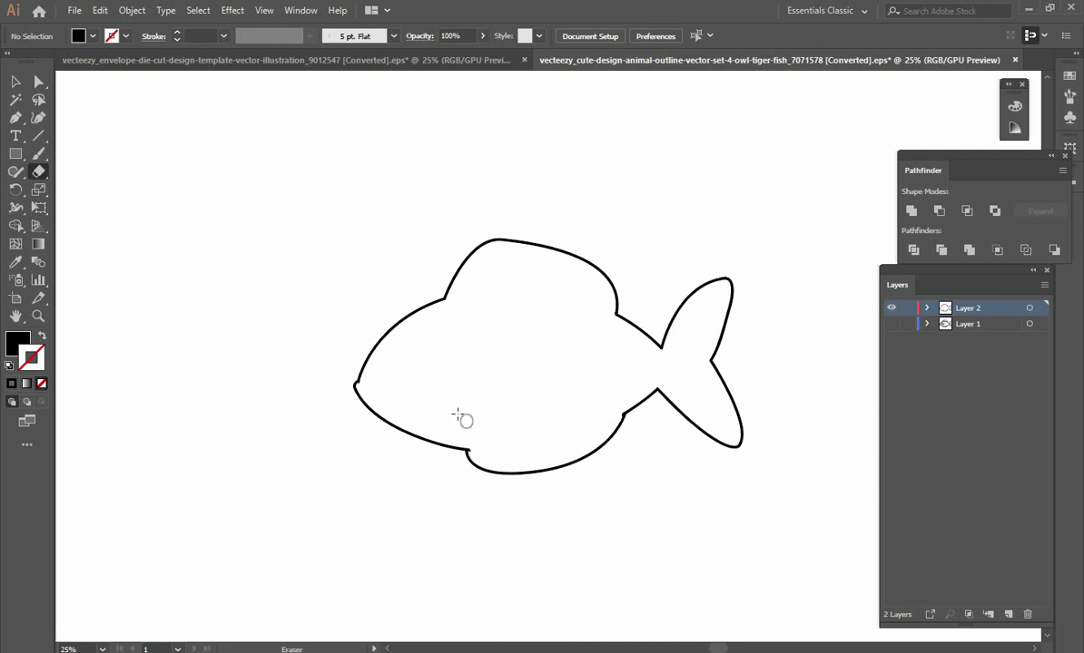
Copy the whole silhouette outline and paste it in place on a new Layer 3
left_click(16, 82)
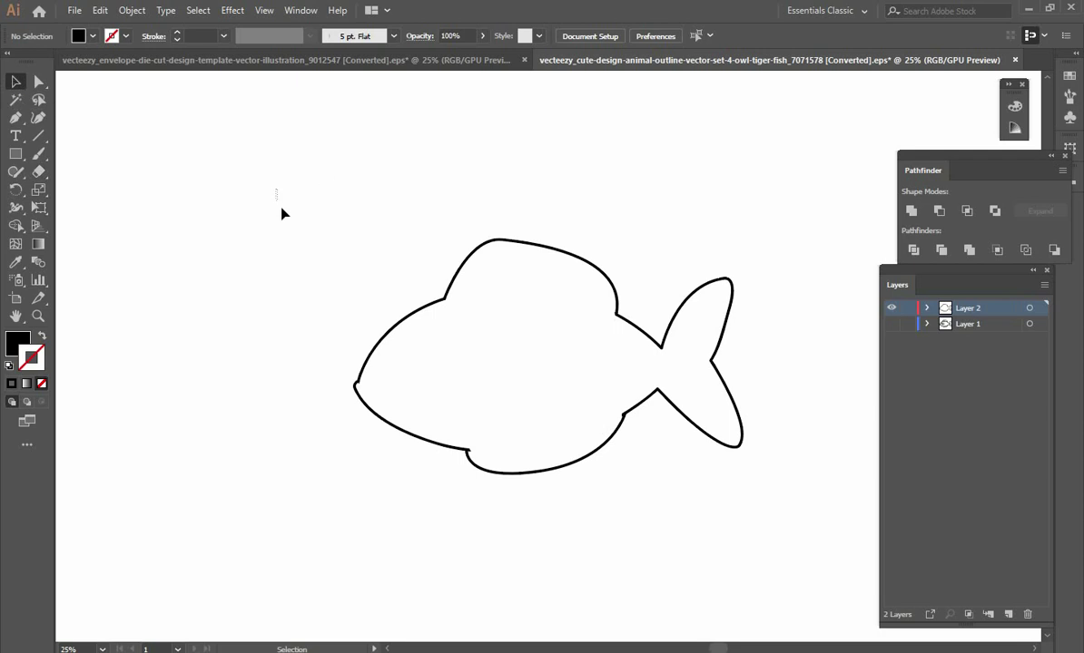
left_click_drag(276, 190, 763, 524)
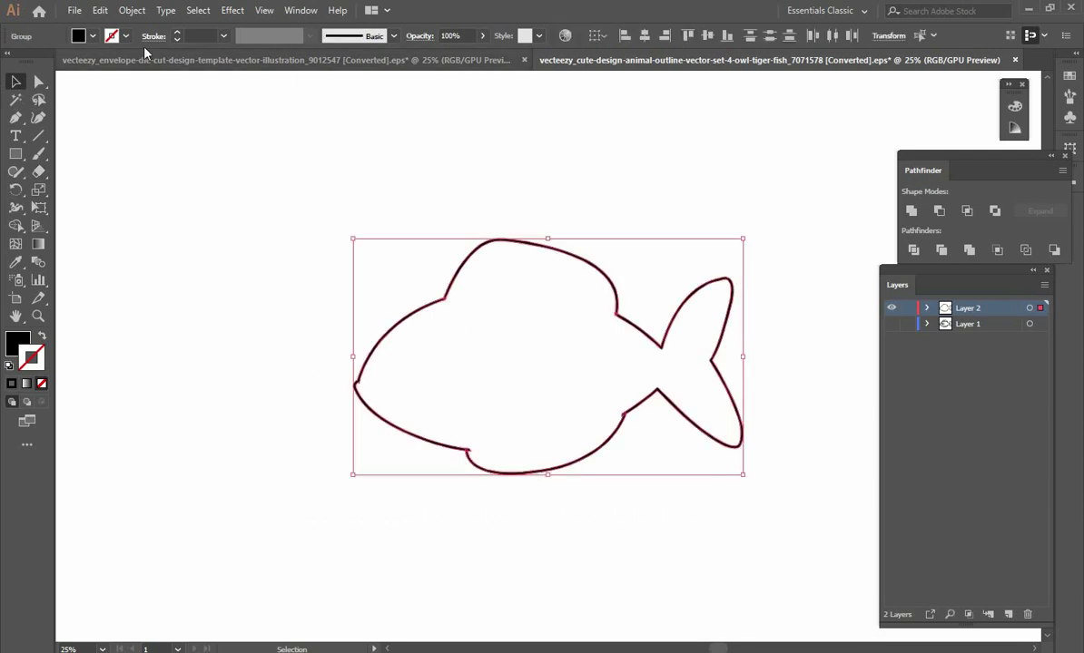
left_click(100, 13)
left_click(121, 79)
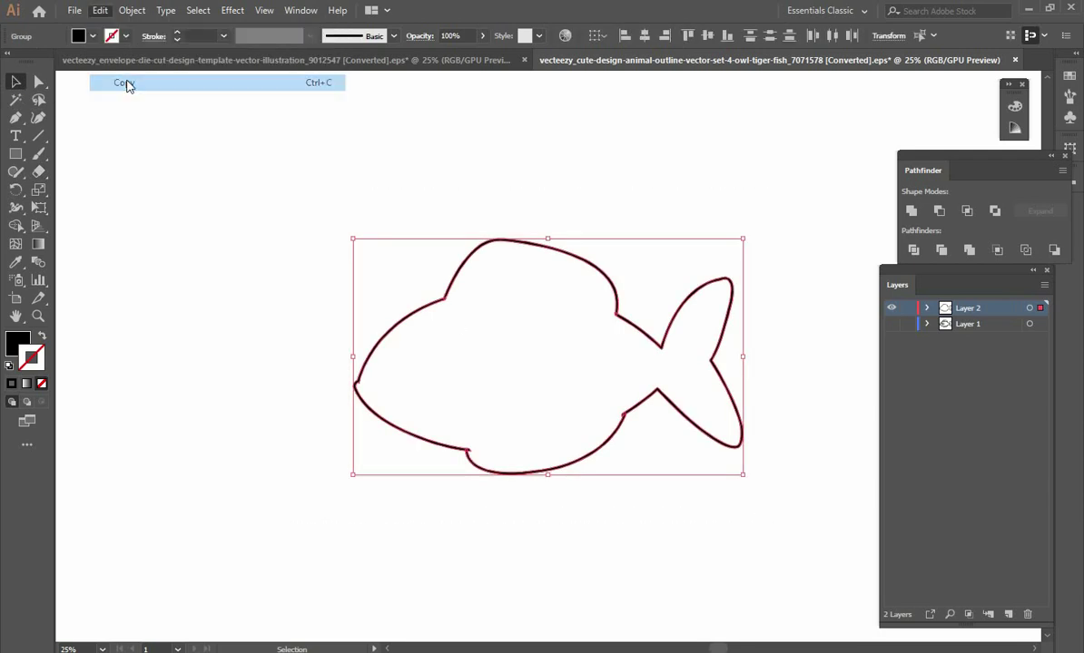
left_click(1008, 615)
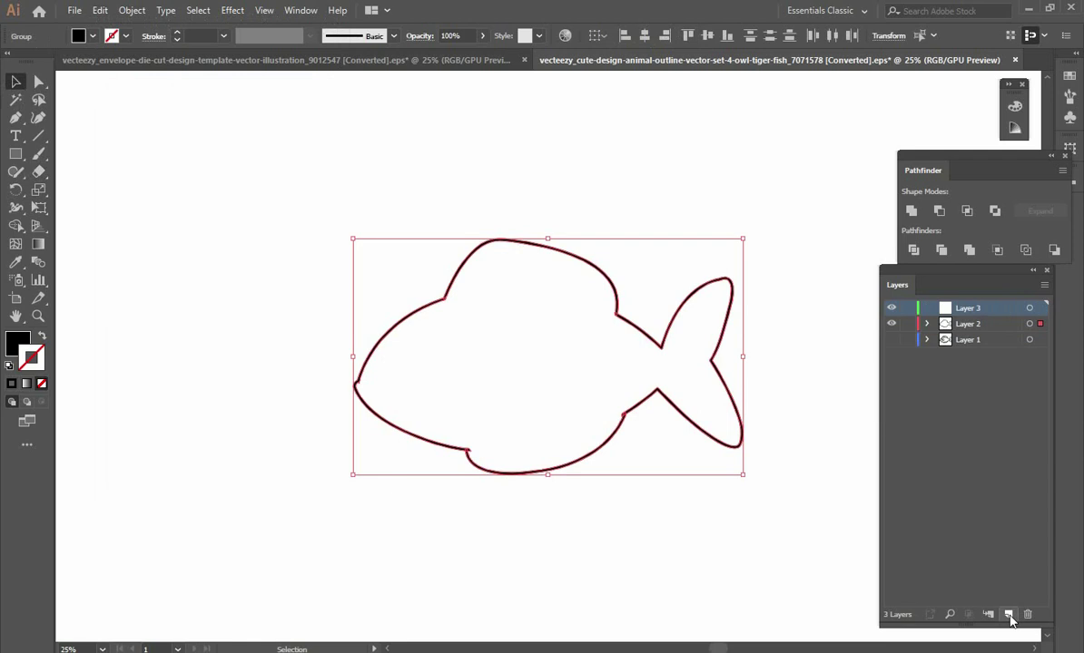
left_click(1030, 309)
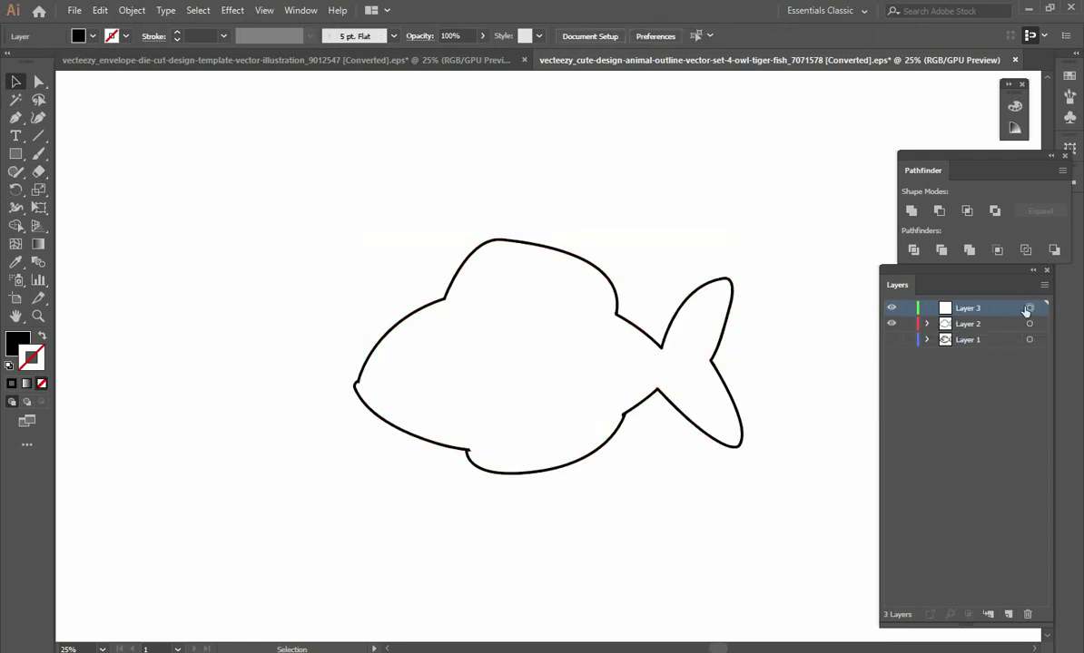
left_click(100, 10)
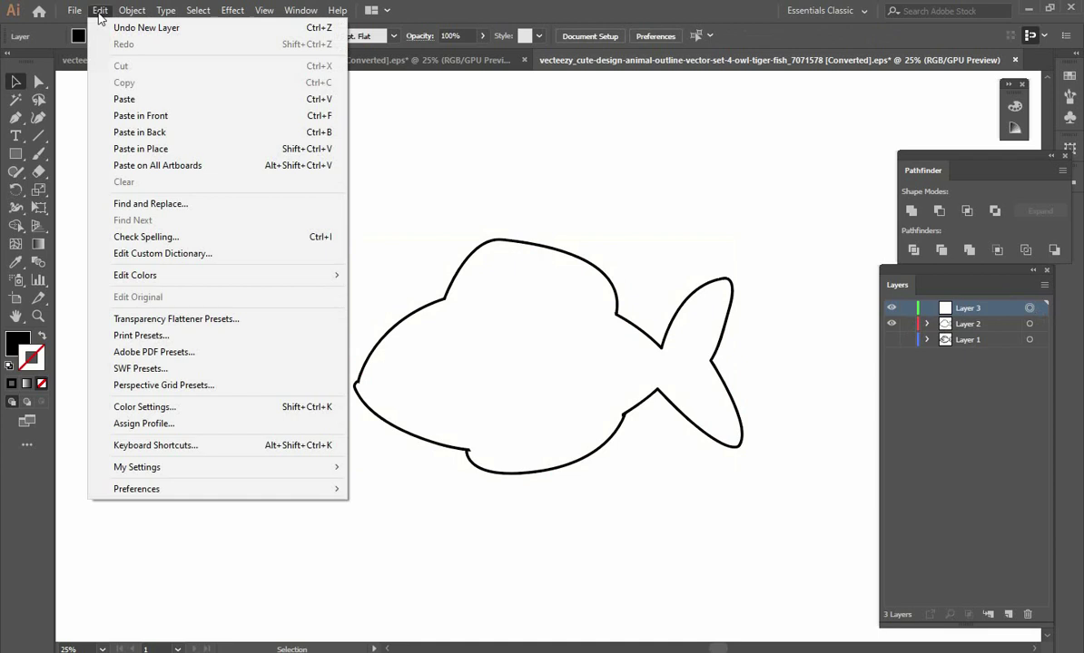
left_click(151, 160)
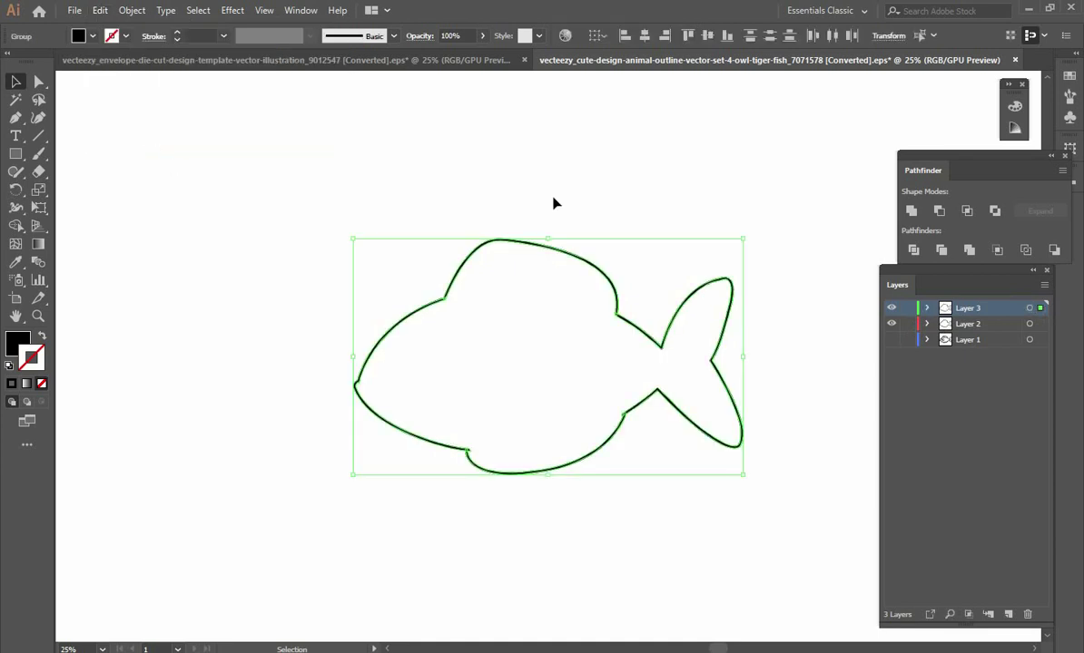
Hide Layer 3, then expand the Layer 2 outline and unite its pieces with Pathfinder
left_click(892, 308)
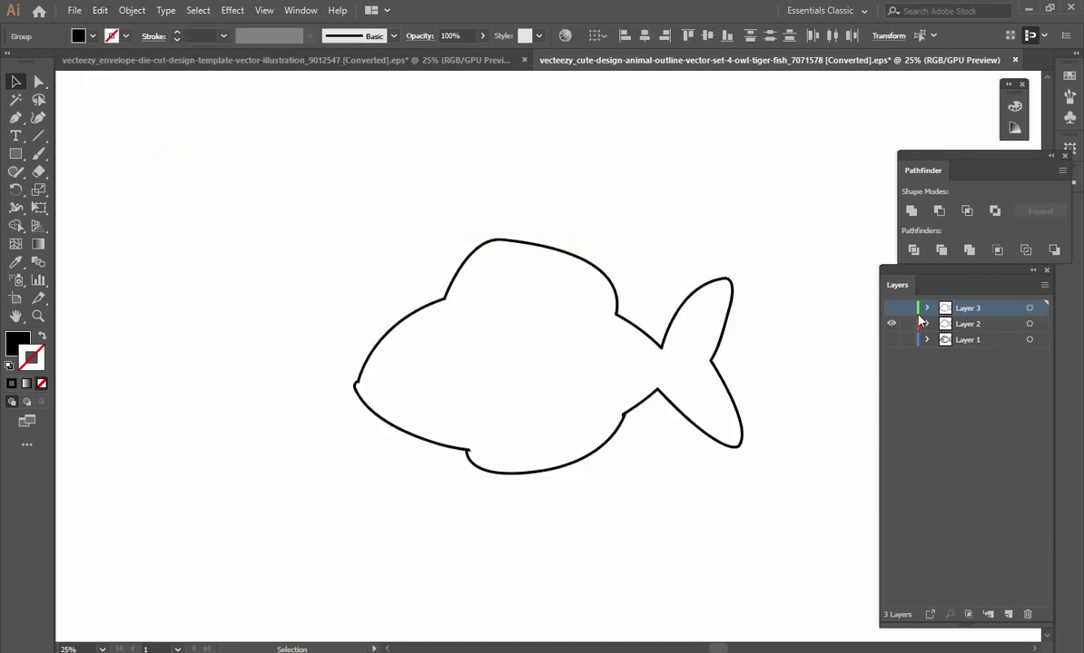
left_click(1030, 324)
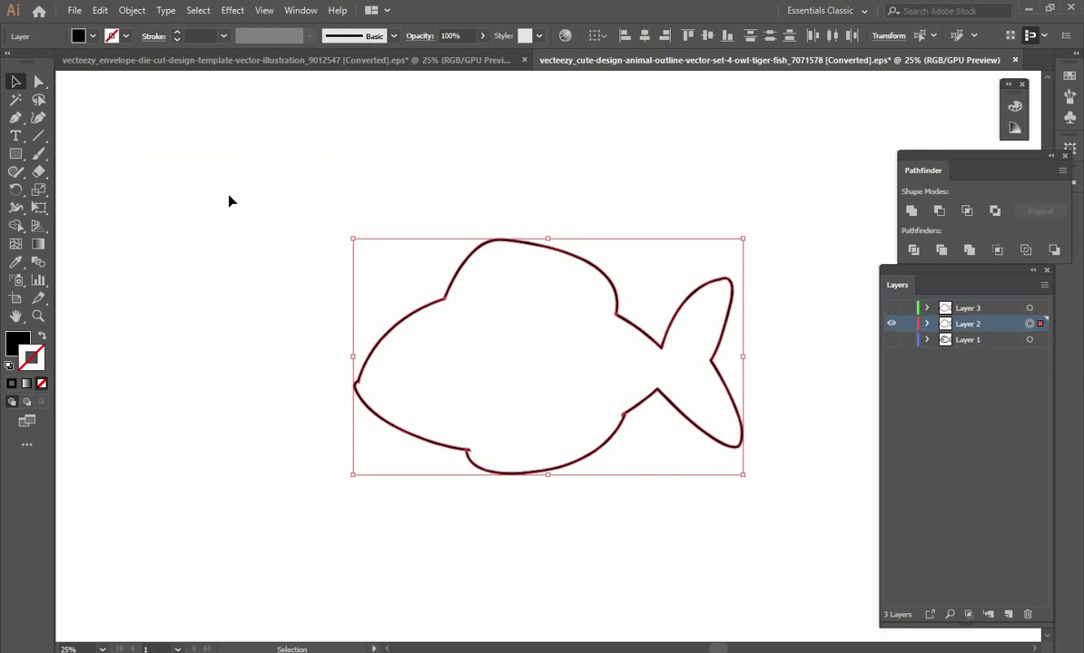
left_click_drag(230, 196, 791, 552)
left_click(129, 11)
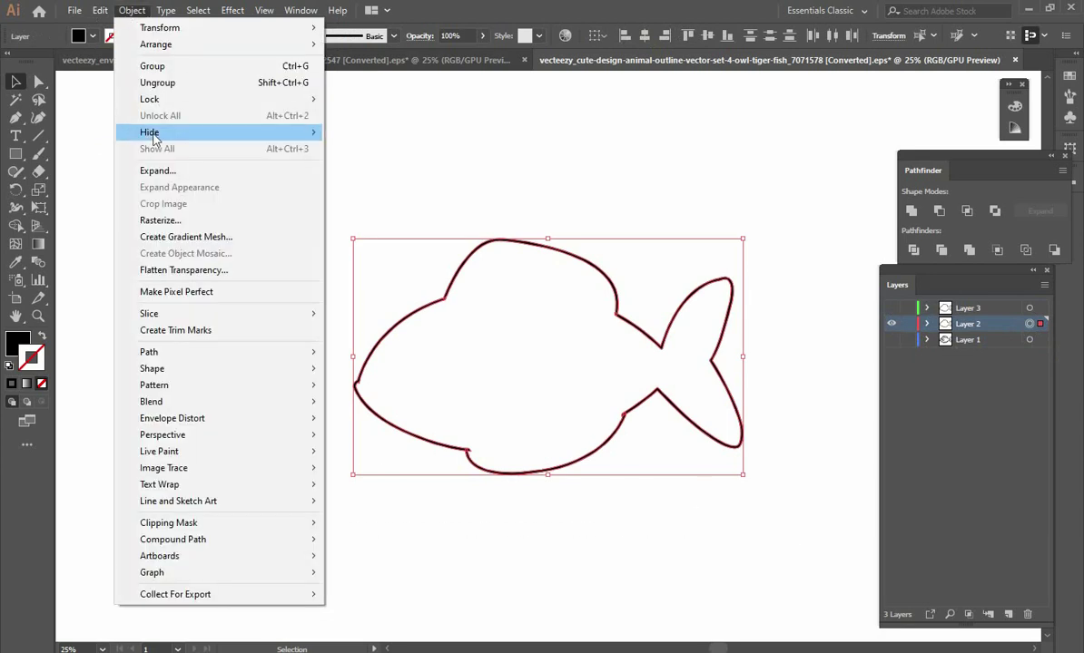
left_click(157, 170)
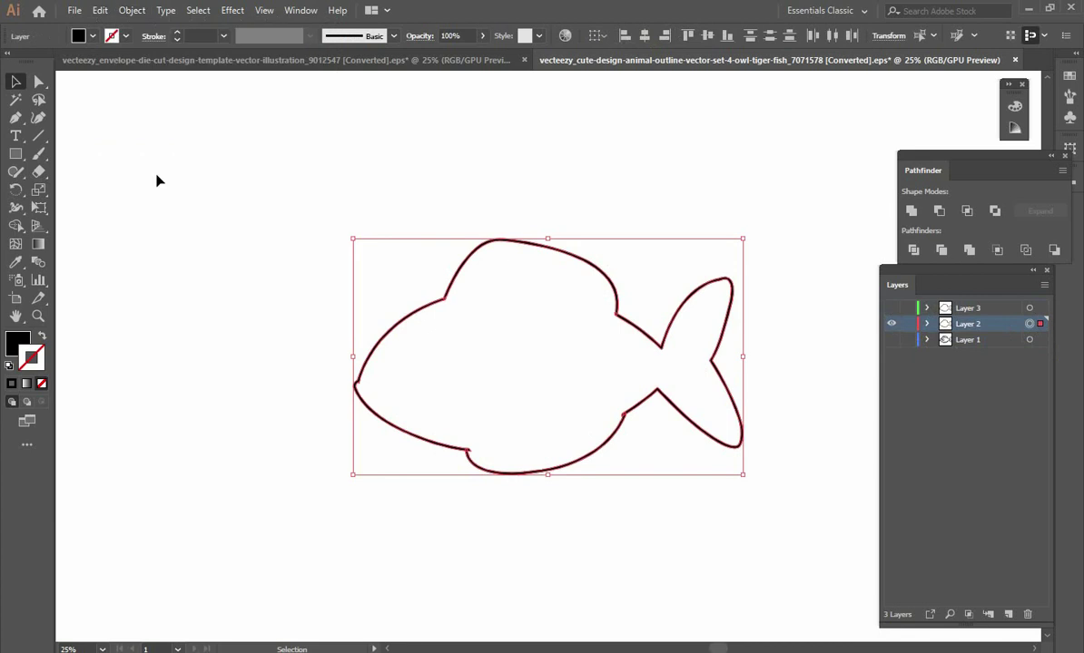
left_click(911, 211)
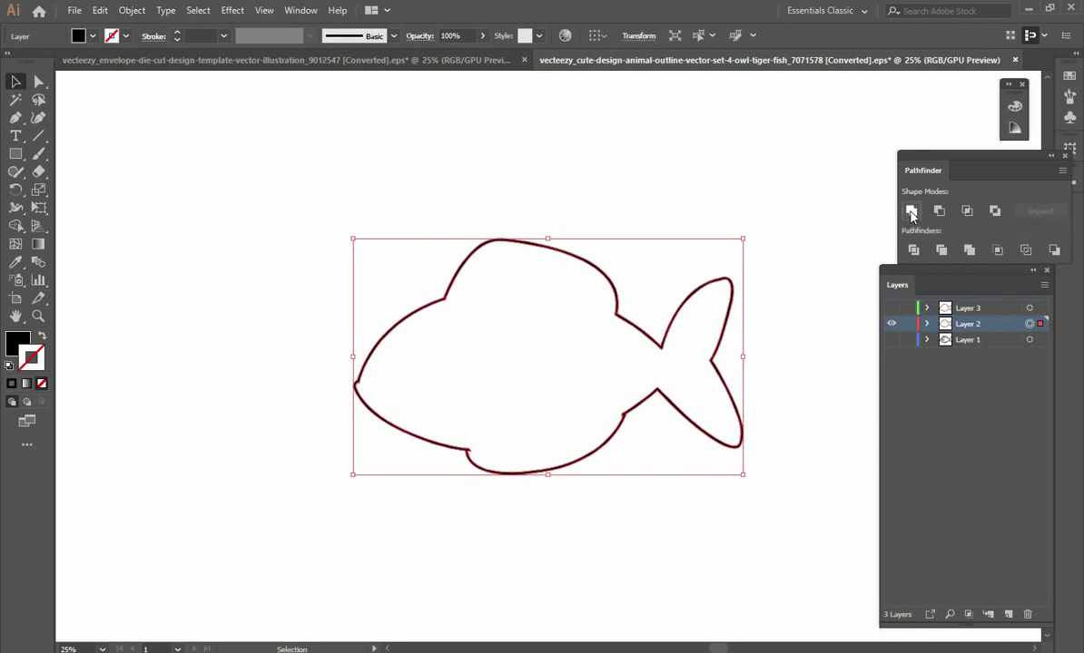
Give the Layer 2 outline a black stroke and release its compound path
left_click(32, 354)
right_click(457, 333)
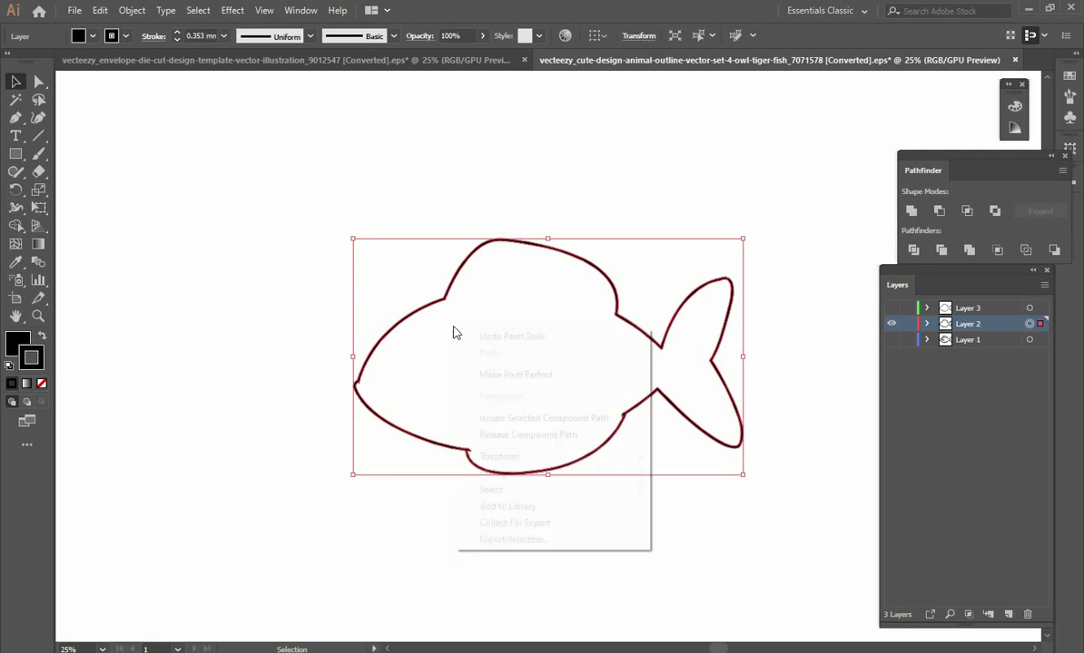
left_click(518, 436)
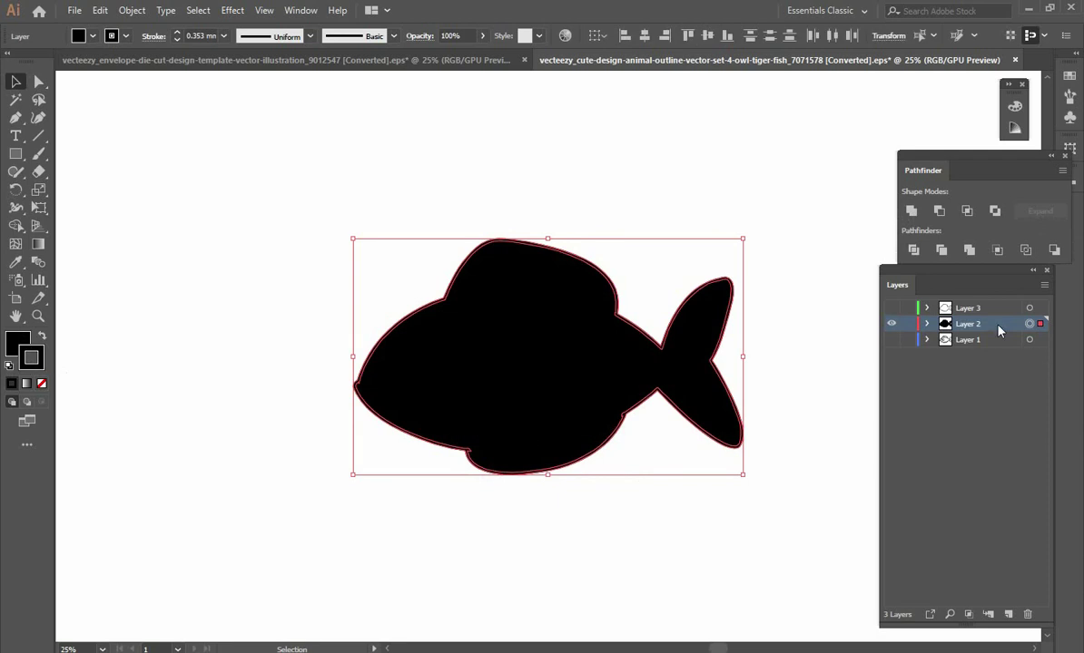
Move Layer 2 below Layer 1 in the stacking order and show Layer 1
left_click_drag(998, 330, 1002, 350)
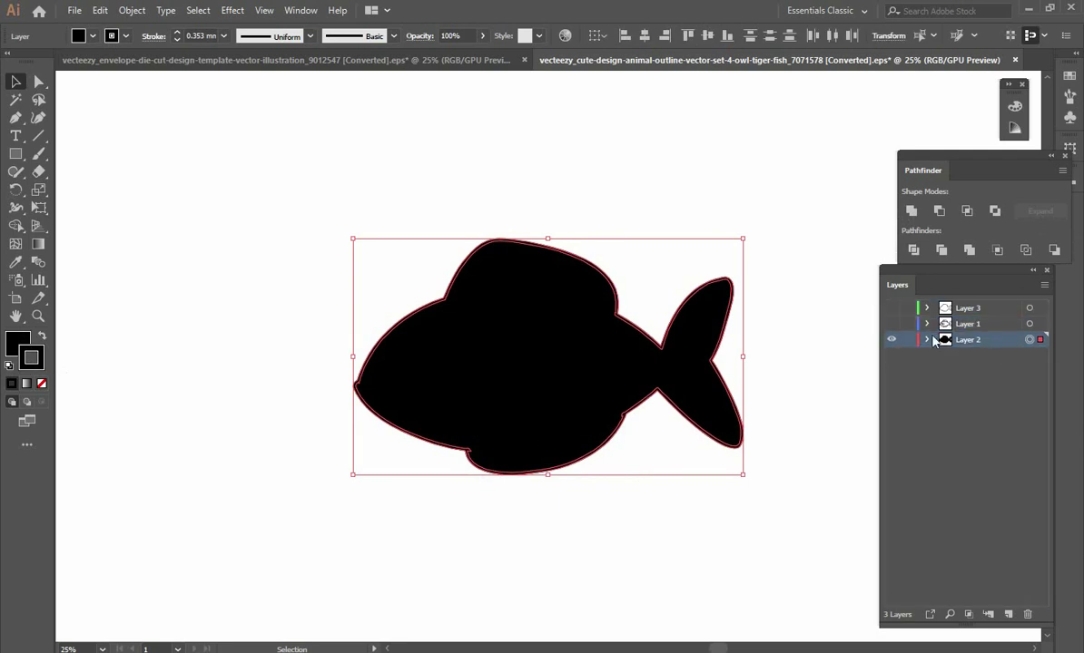
left_click(892, 325)
Remove the fill from the Layer 2 silhouette and set its stroke weight to 5 mm
left_click(92, 36)
left_click(11, 62)
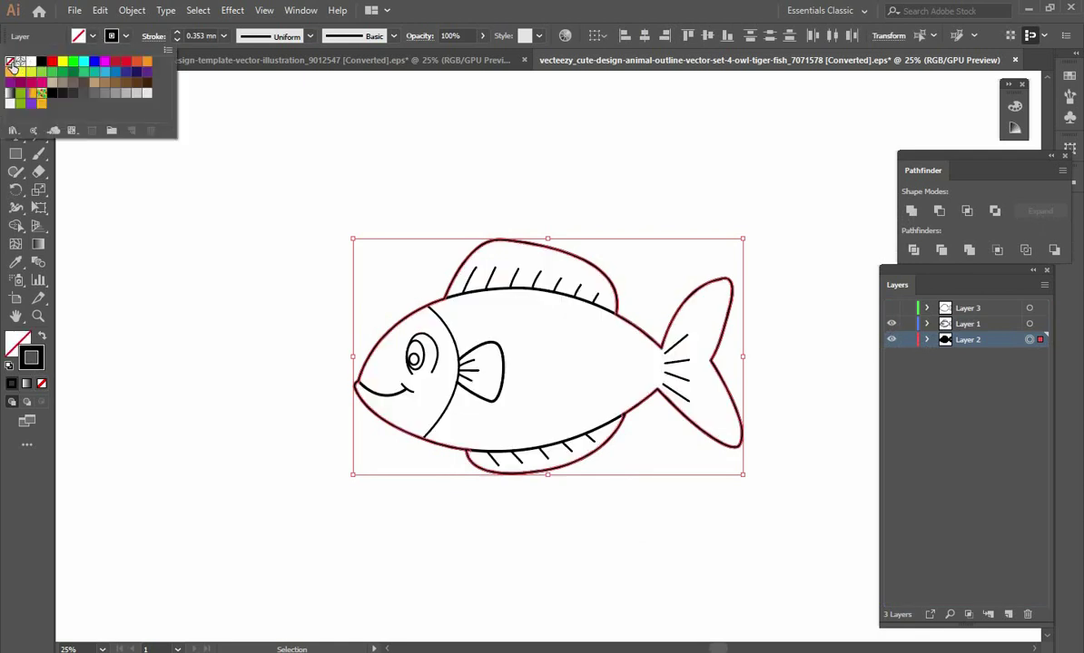
left_click(179, 37)
left_click(179, 37)
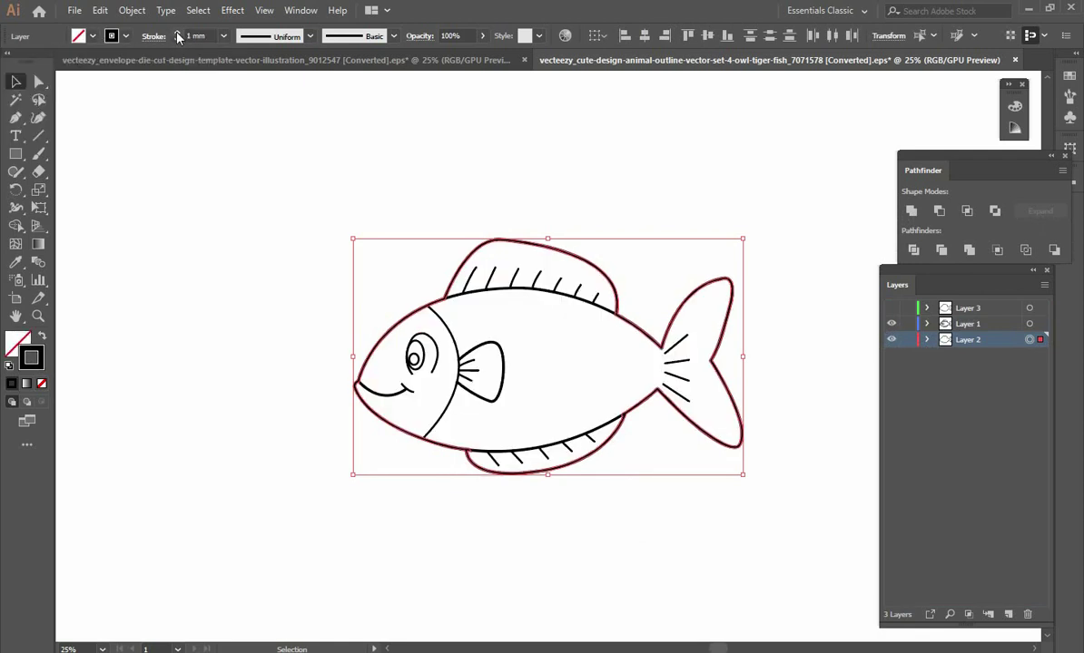
left_click(179, 37)
left_click(178, 37)
left_click(179, 37)
left_click(179, 37)
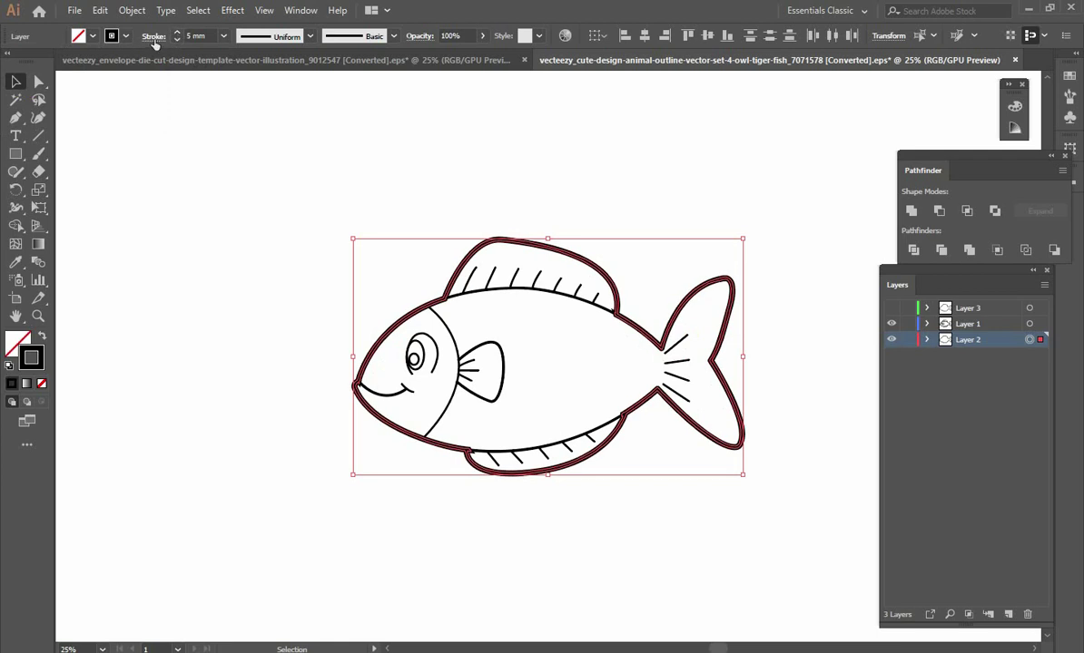
Align the Layer 2 silhouette's stroke to the outside of its path
left_click(153, 38)
left_click(92, 114)
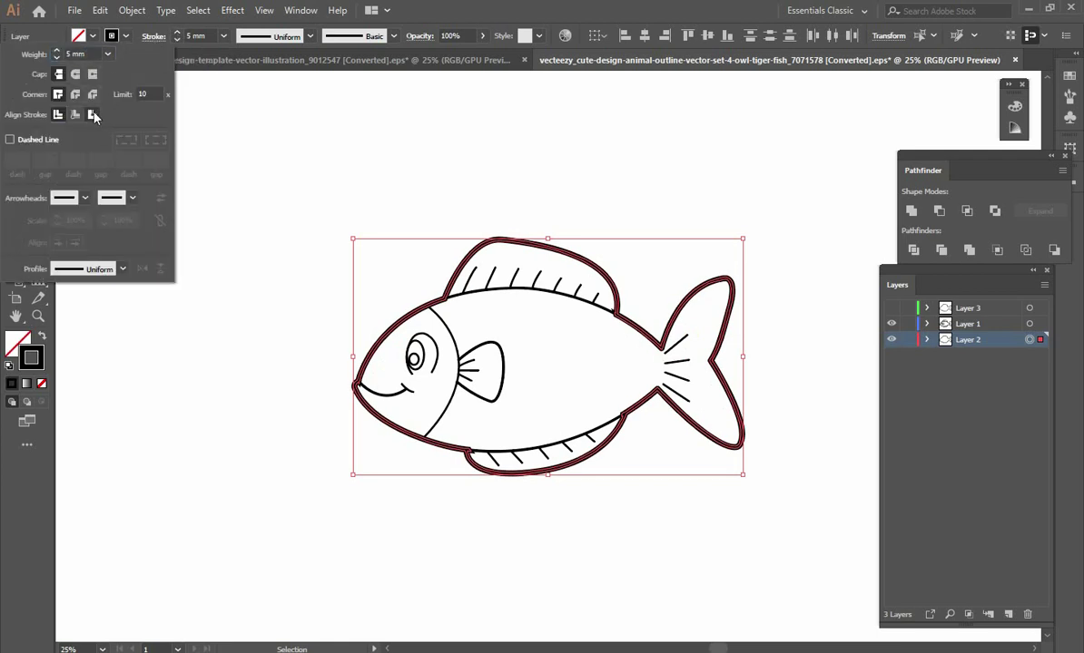
left_click(244, 138)
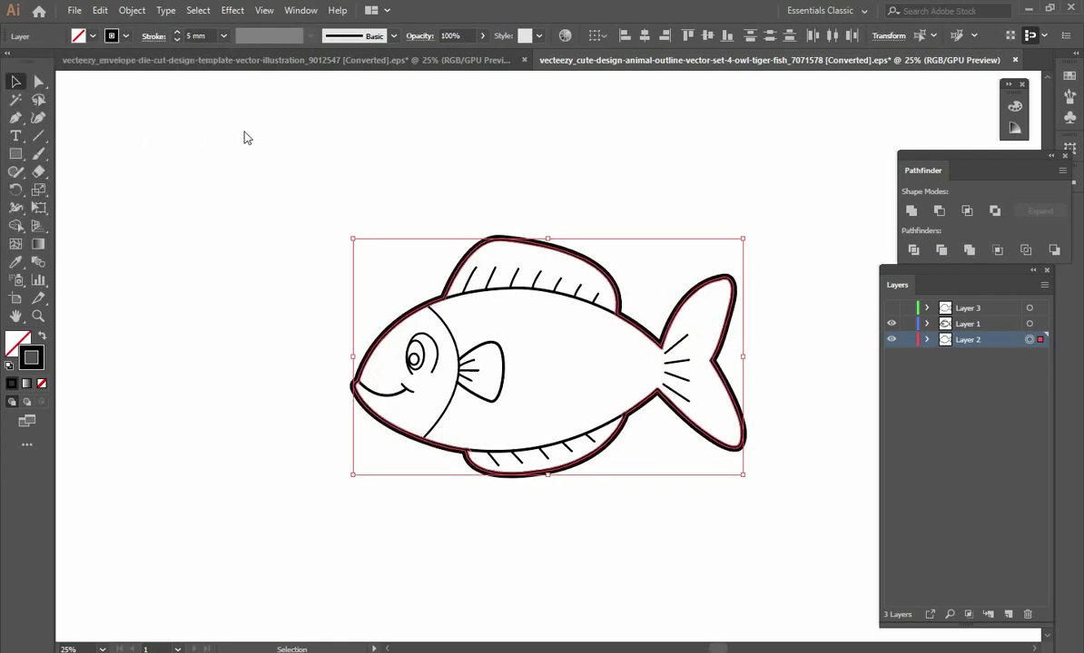
Show Layer 3, select its fish silhouette outline and set its fill to RGB Red
left_click(1030, 310)
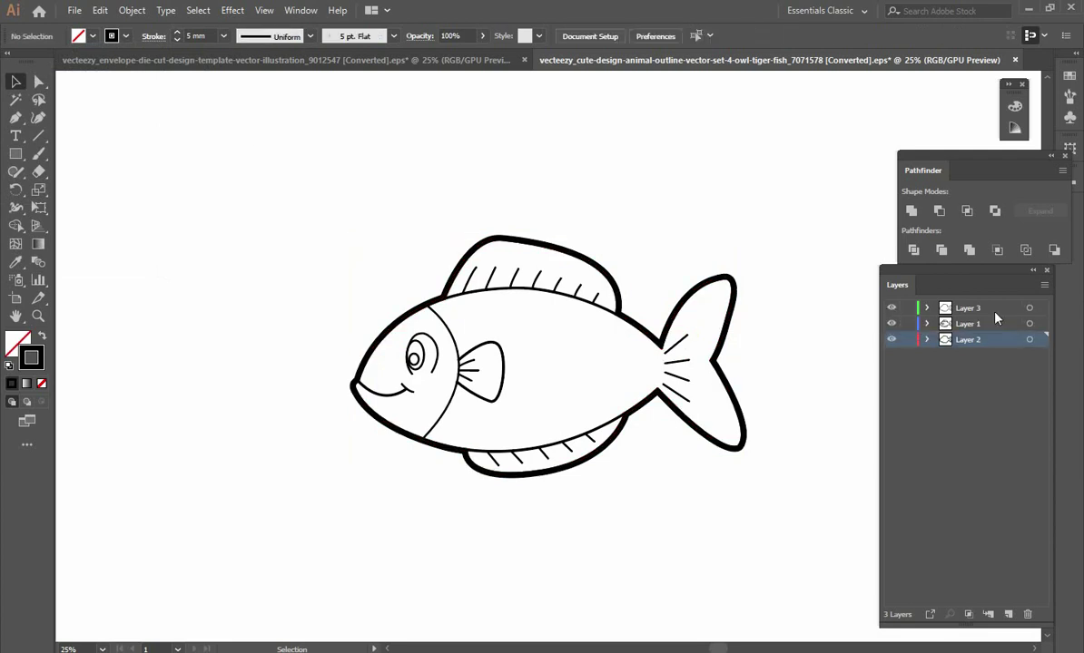
left_click(1029, 308)
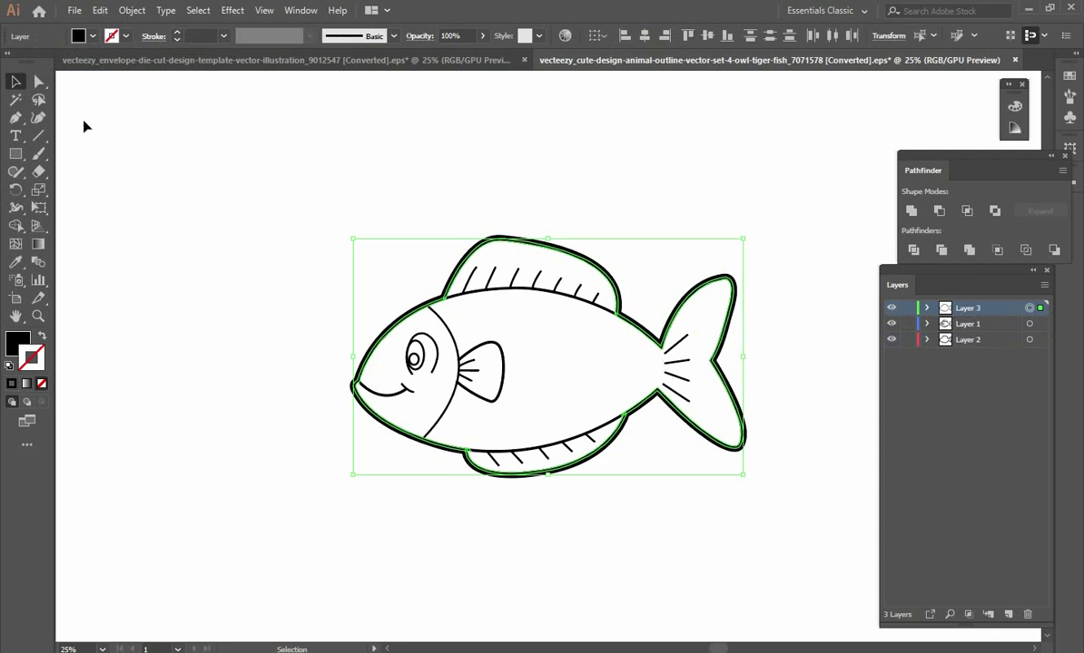
left_click(78, 36)
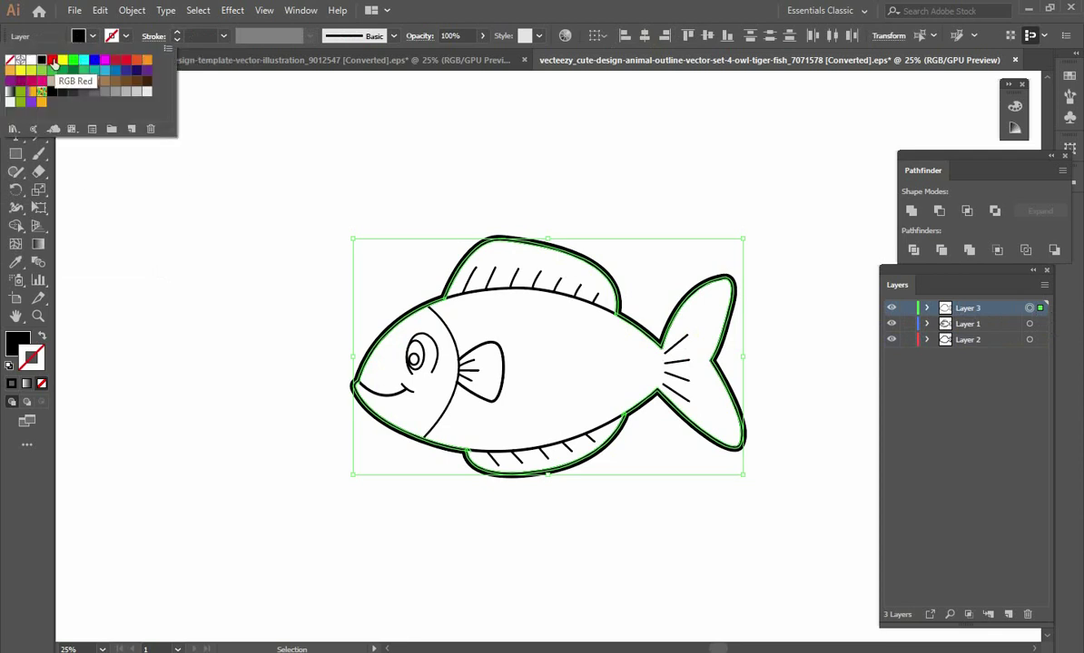
left_click(53, 60)
left_click(213, 239)
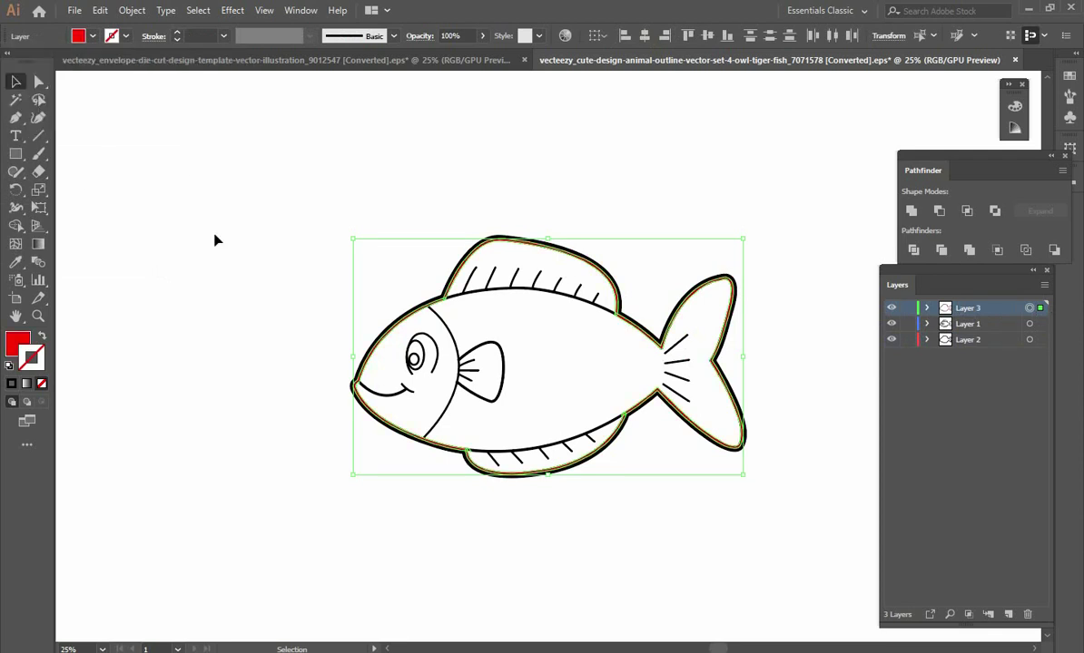
left_click(216, 239)
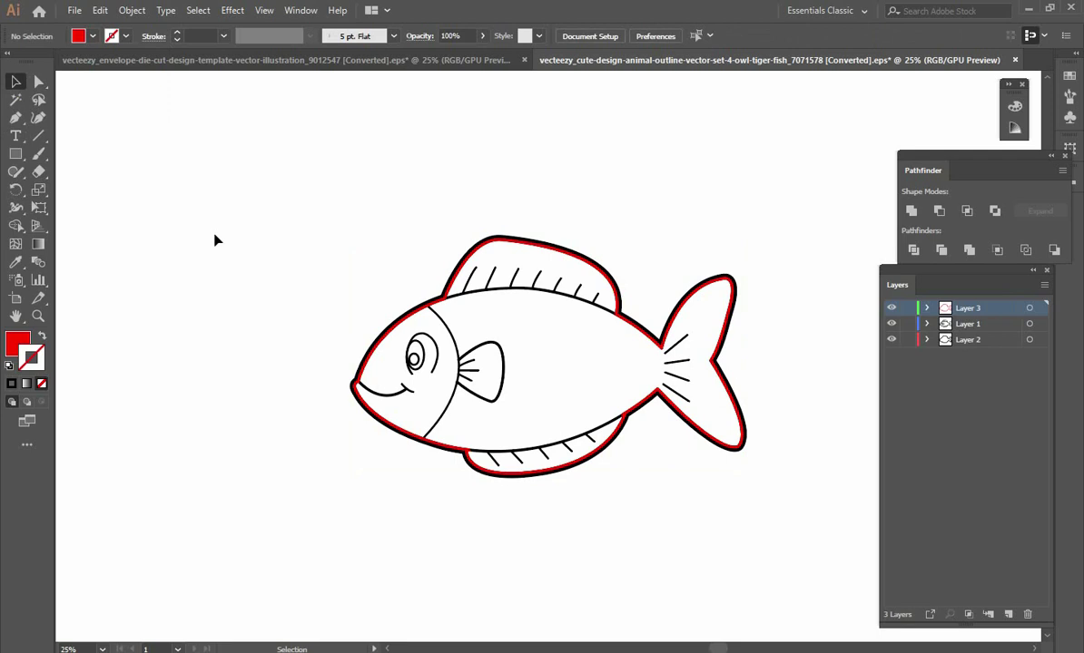
Switch to the envelope die-cut document and copy the group in Layer 1 that holds the envelope's die-cut outline
left_click(382, 60)
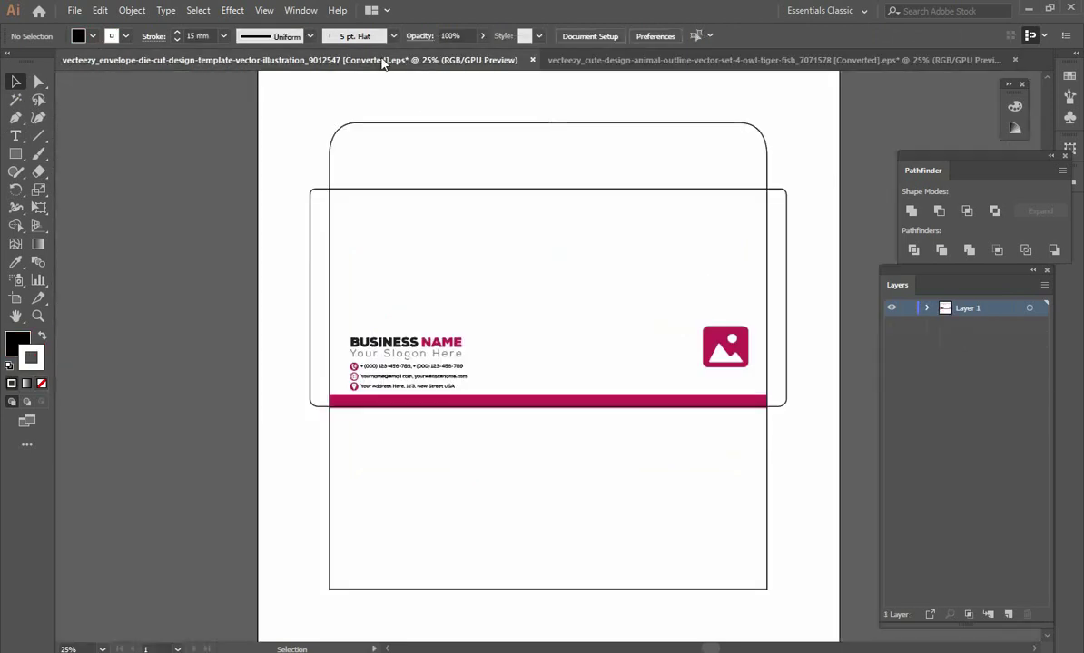
left_click(926, 309)
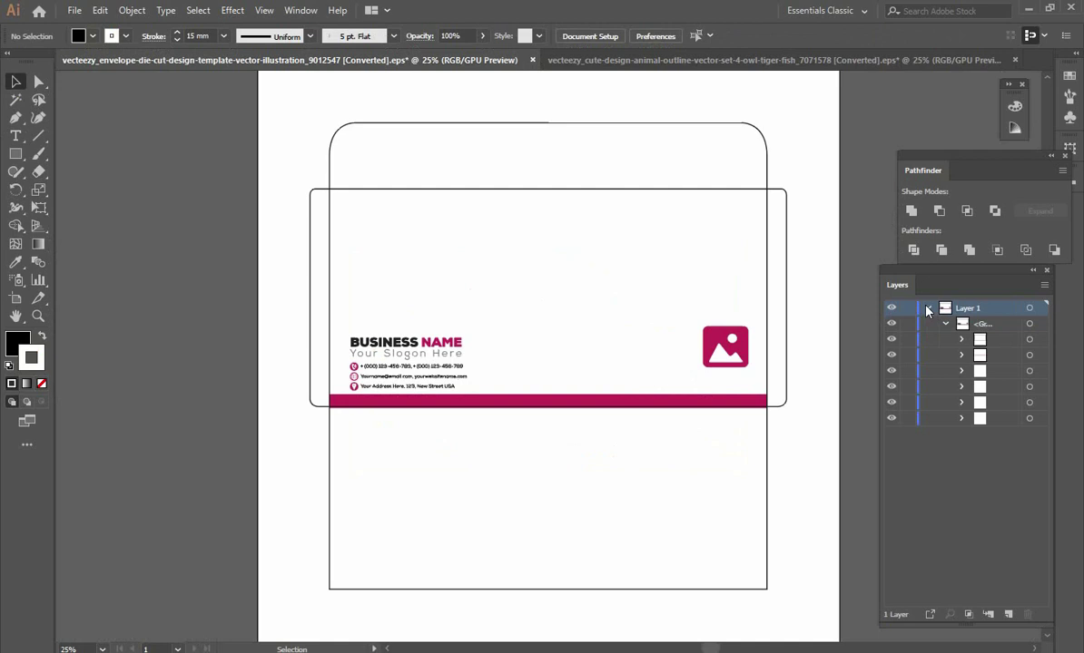
left_click(893, 345)
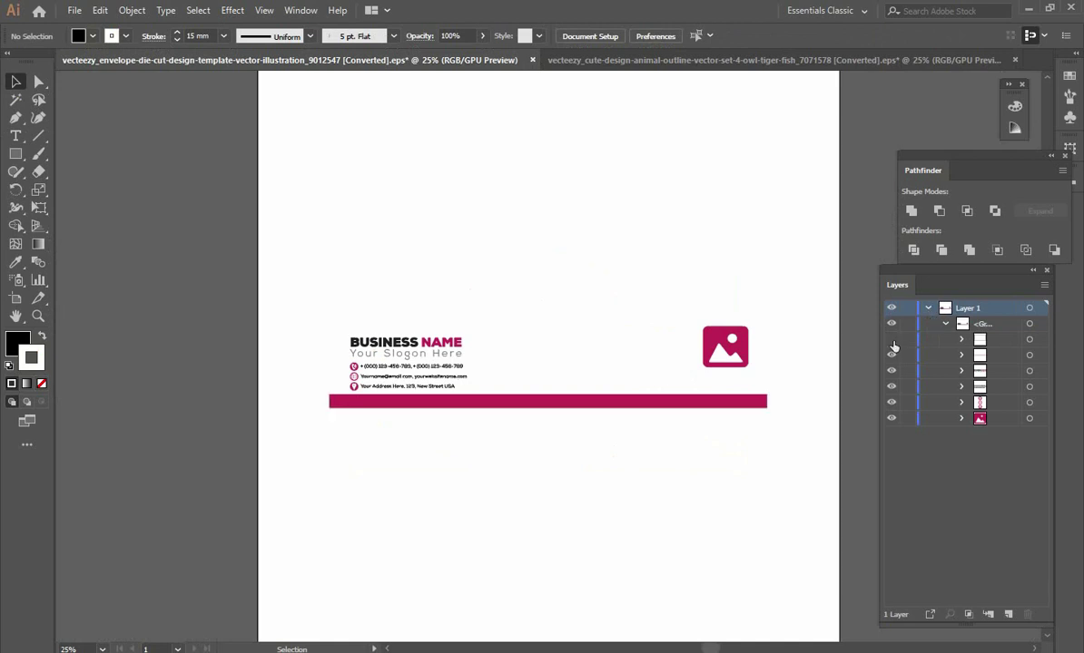
left_click(892, 341)
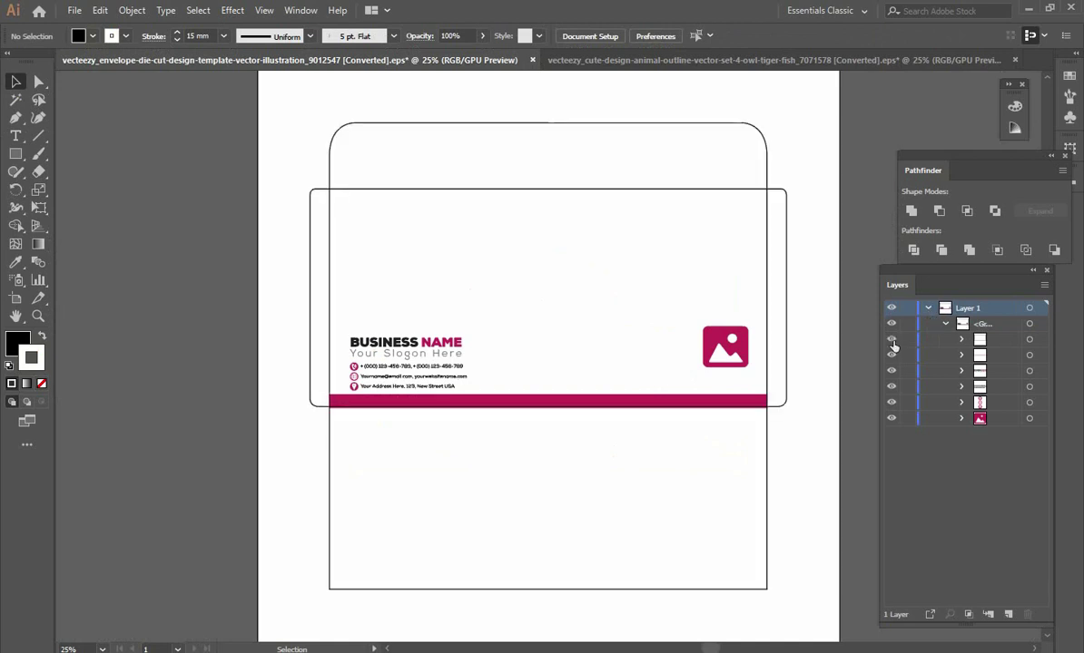
left_click(1030, 342)
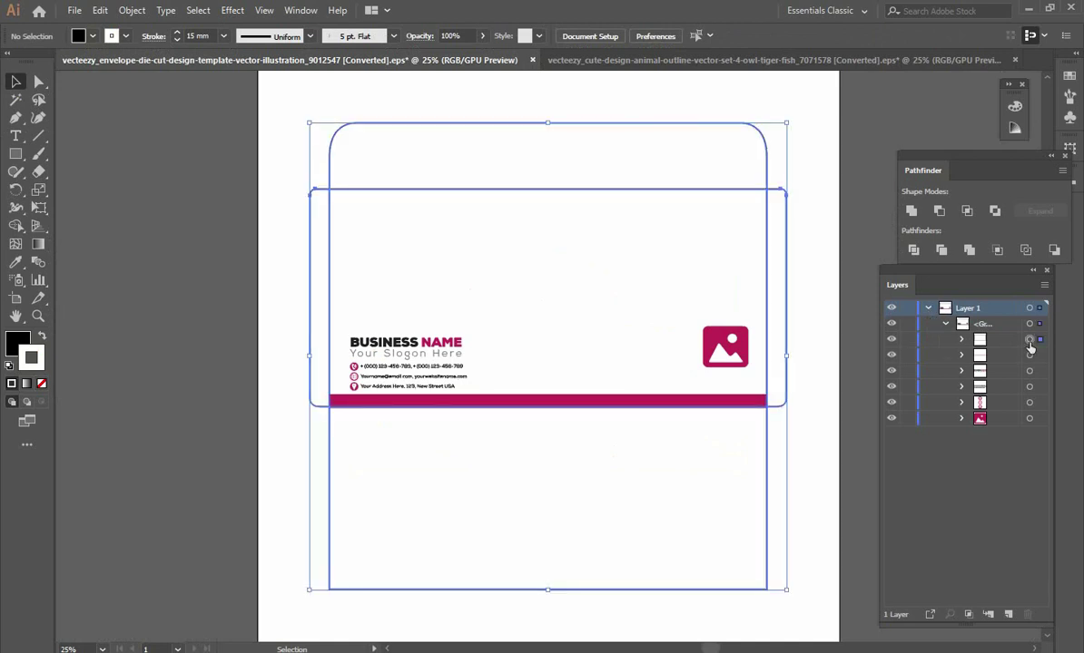
left_click(99, 10)
left_click(121, 78)
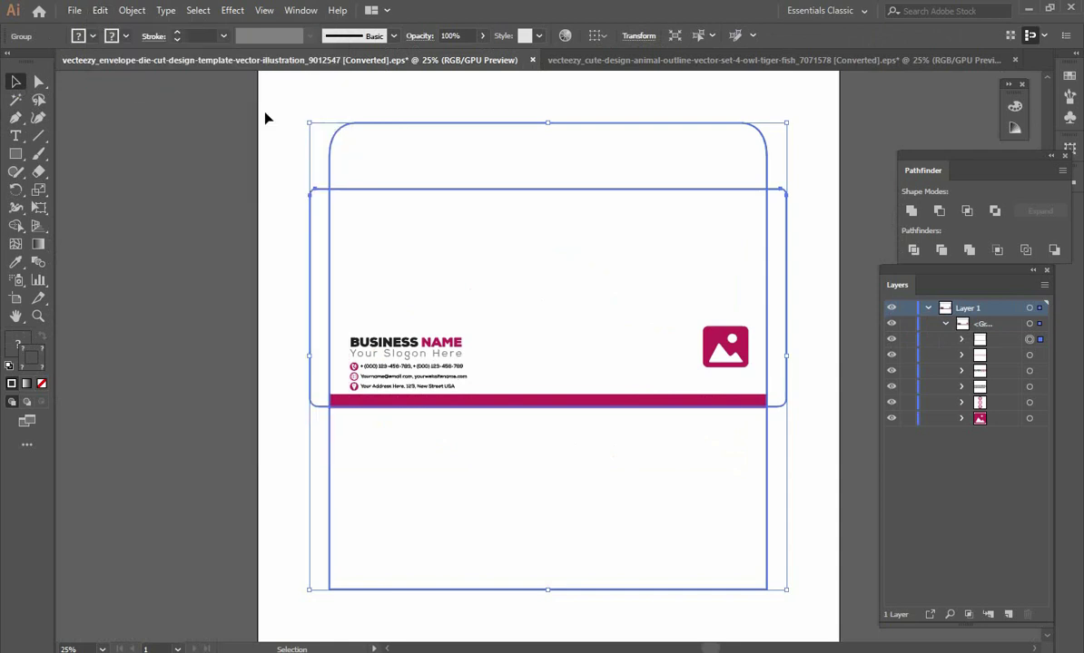
Add a new Layer 2, hide Layer 1 and paste the copied envelope outline in place on Layer 2
left_click(928, 310)
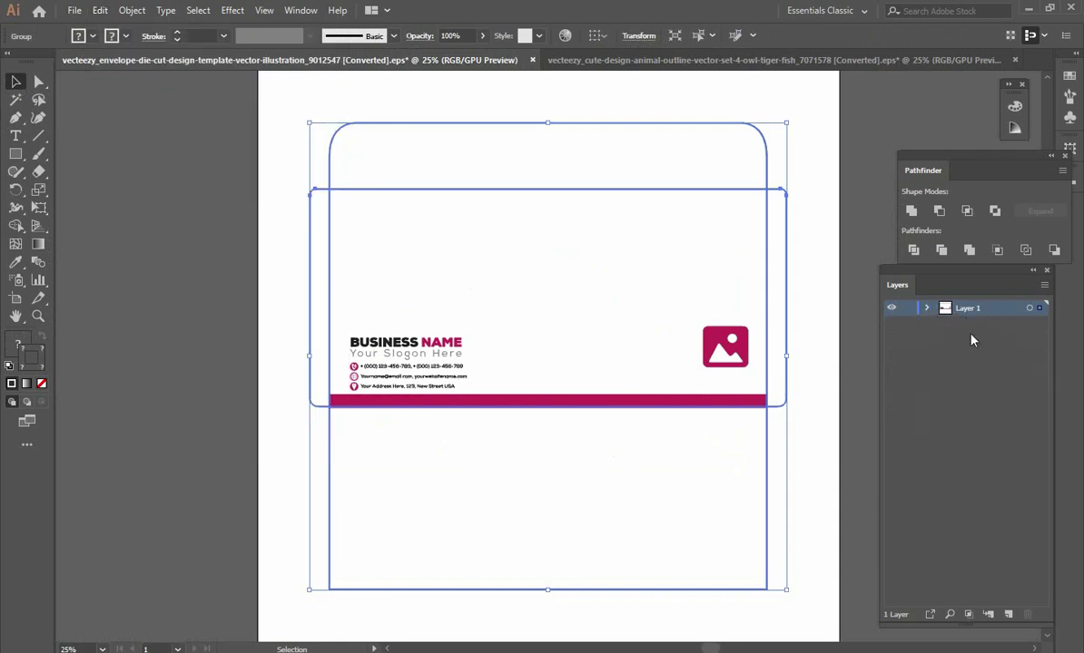
left_click(1007, 614)
left_click(891, 324)
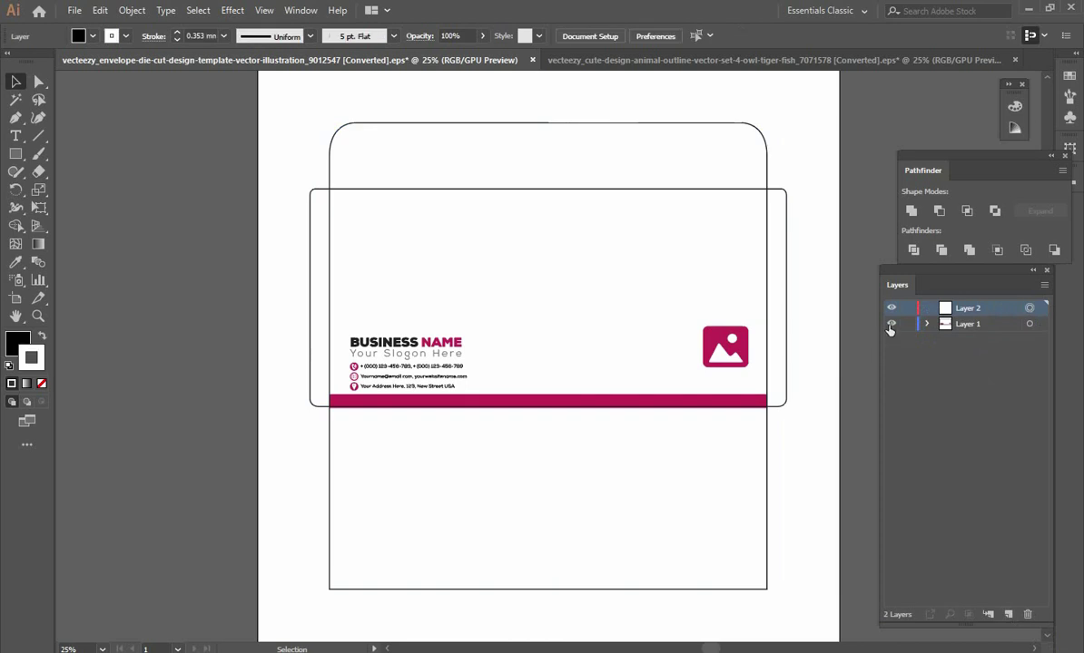
left_click(1029, 309)
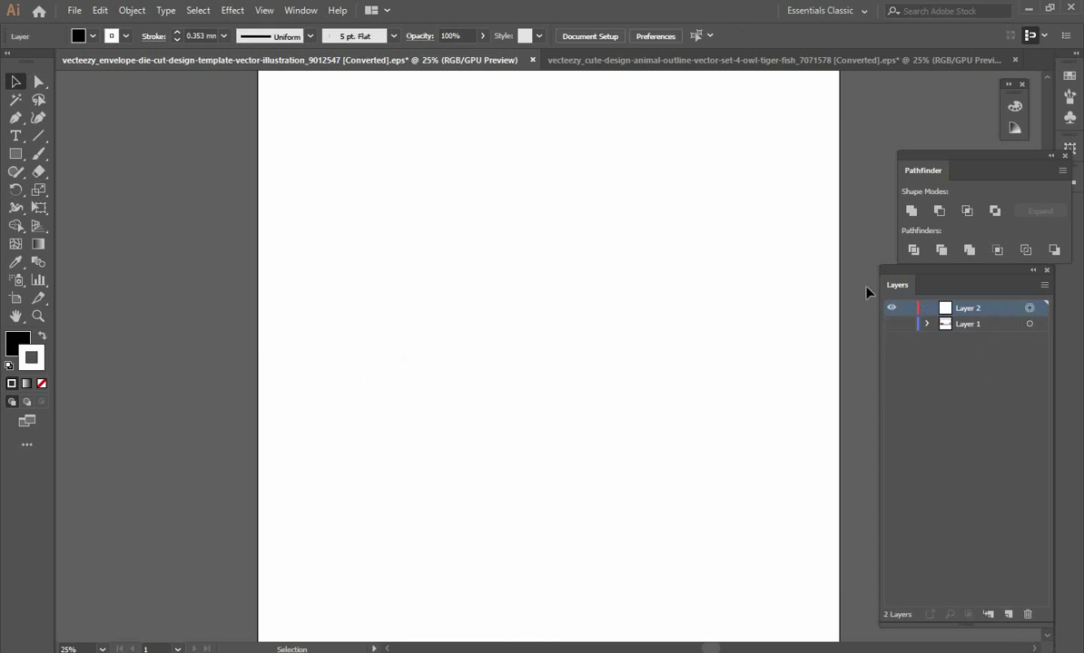
left_click(99, 12)
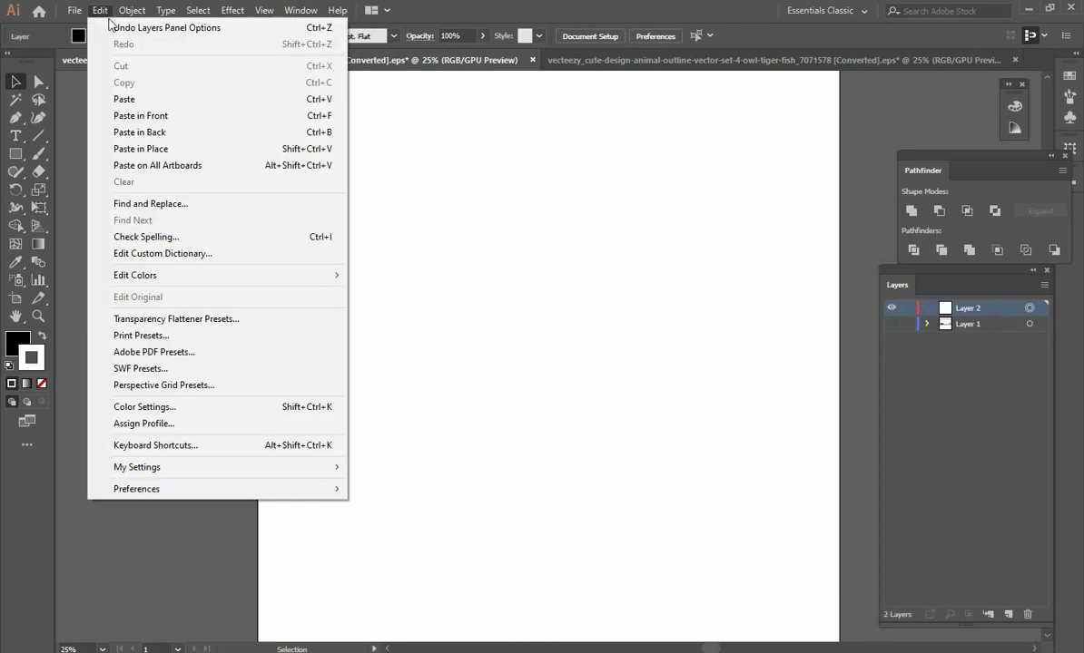
left_click(148, 149)
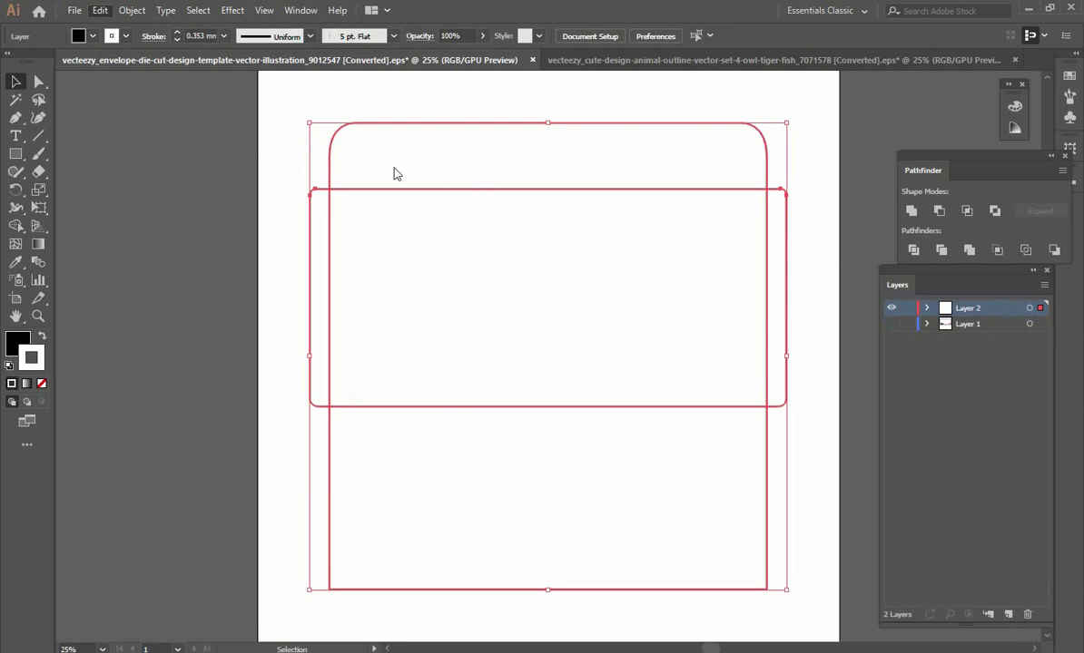
Expand the fill and stroke of the Layer 2 envelope outline and unite its shapes
left_click(132, 11)
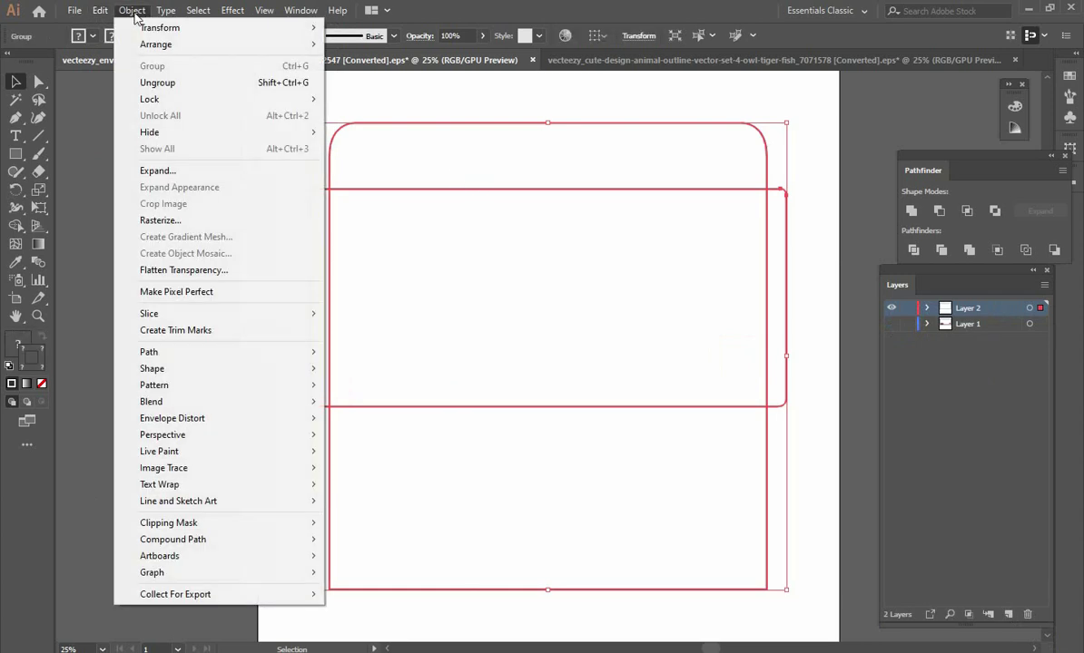
left_click(158, 169)
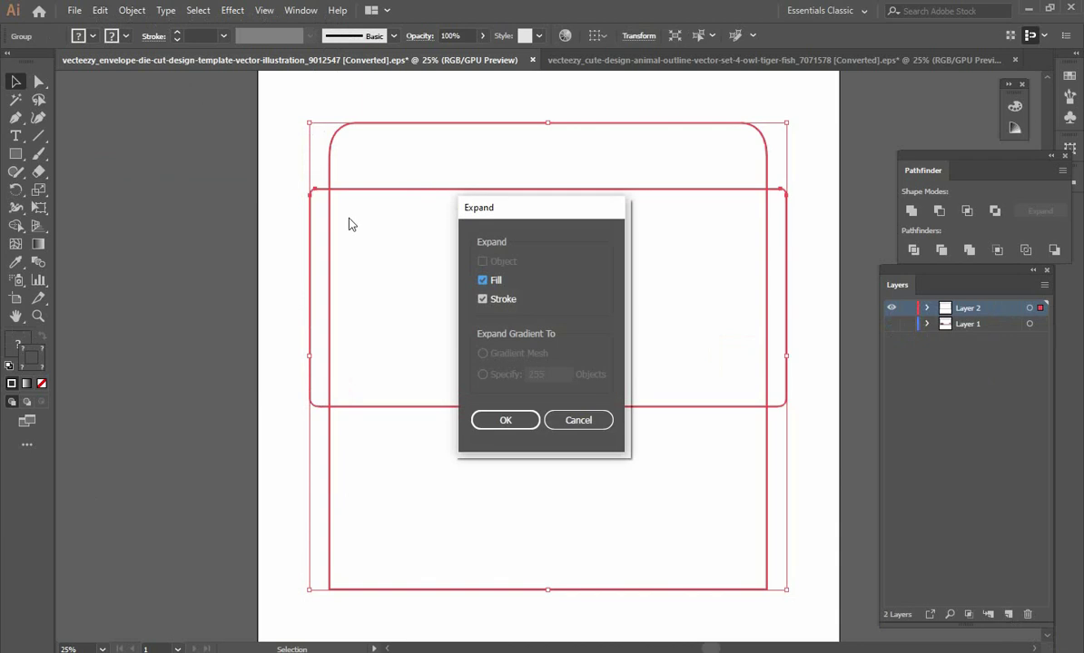
left_click(524, 422)
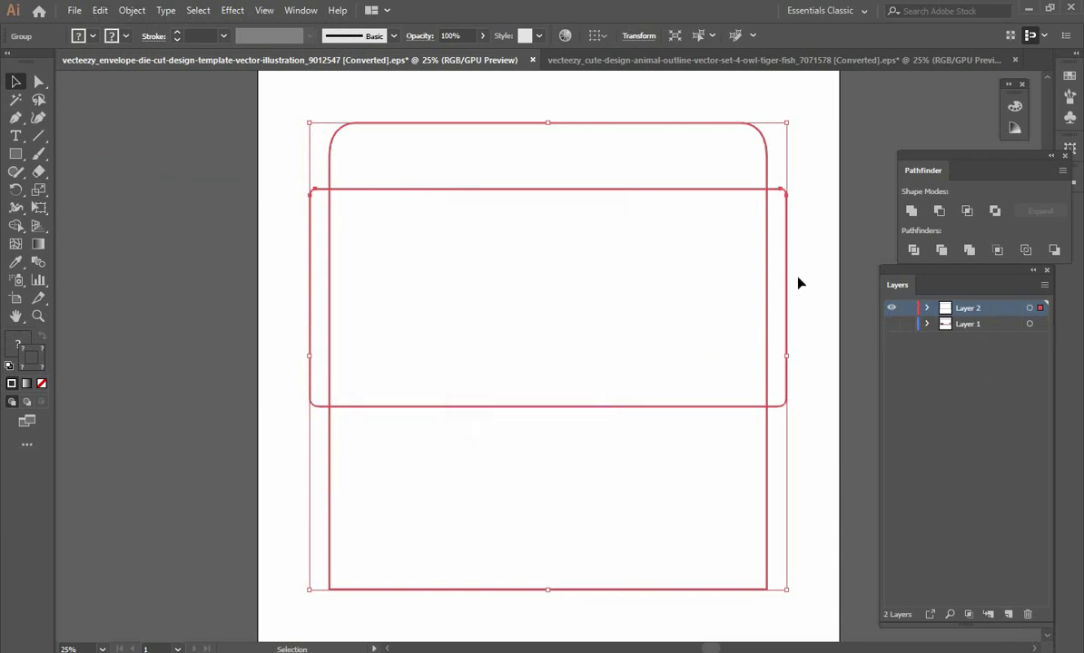
left_click(912, 211)
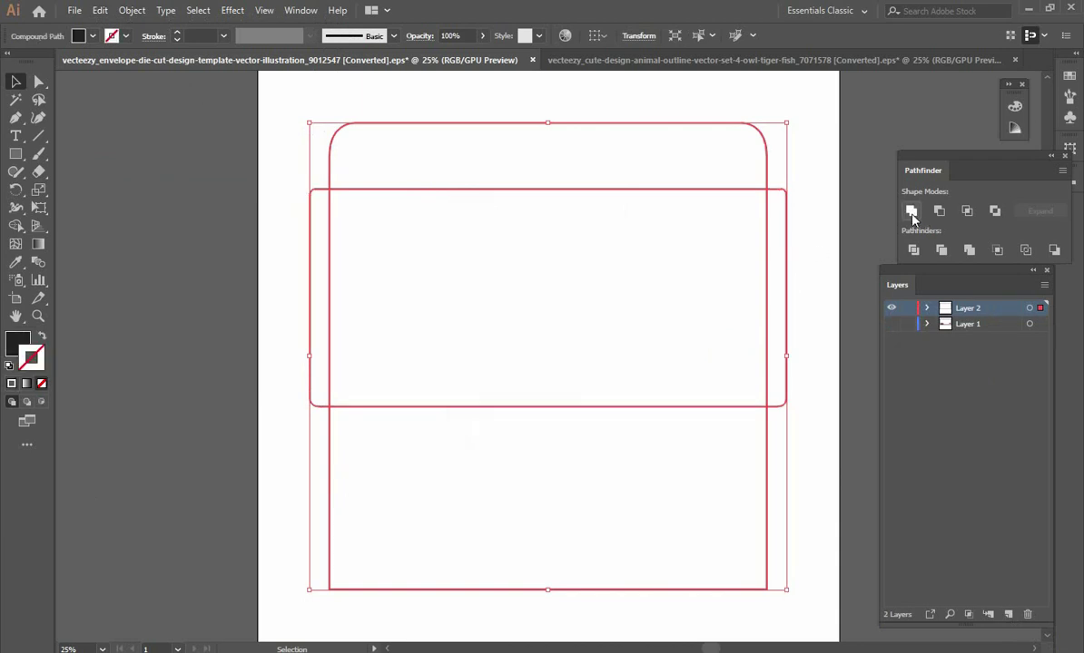
Give the united envelope outline a black stroke and release its compound path
left_click(31, 353)
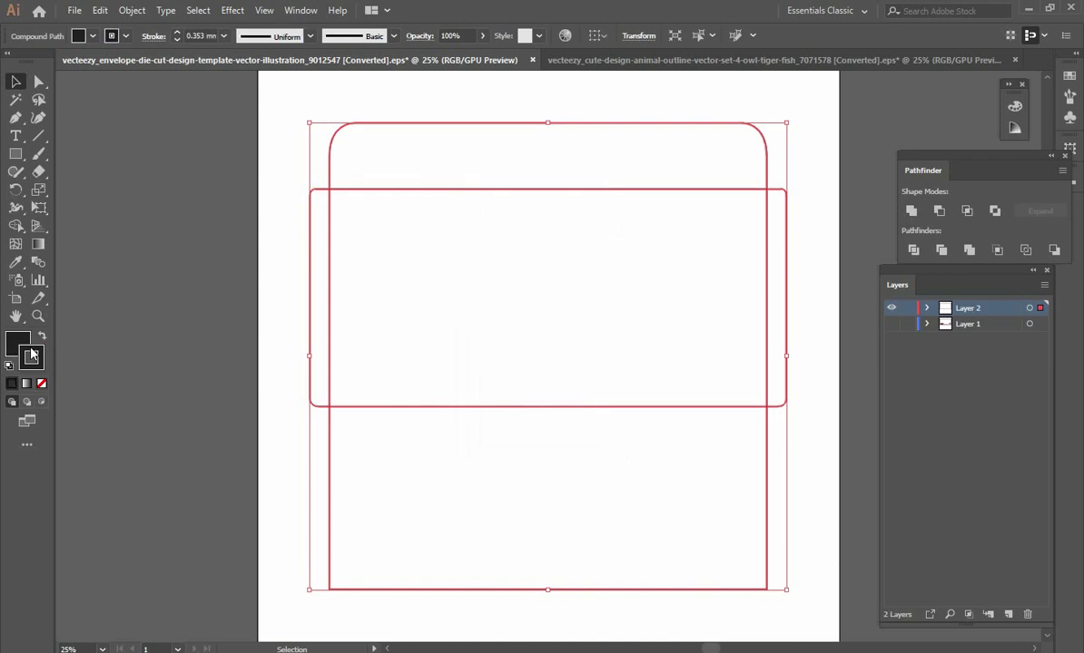
right_click(487, 245)
left_click(550, 352)
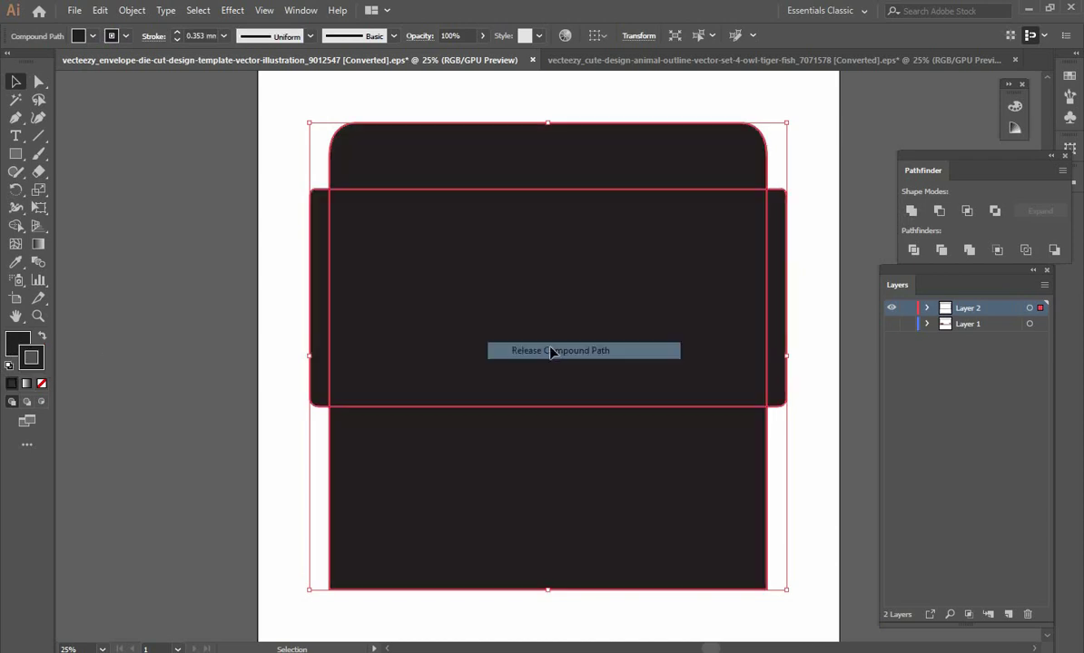
Set the stroke weight of the released envelope shapes to 3 mm
left_click(177, 31)
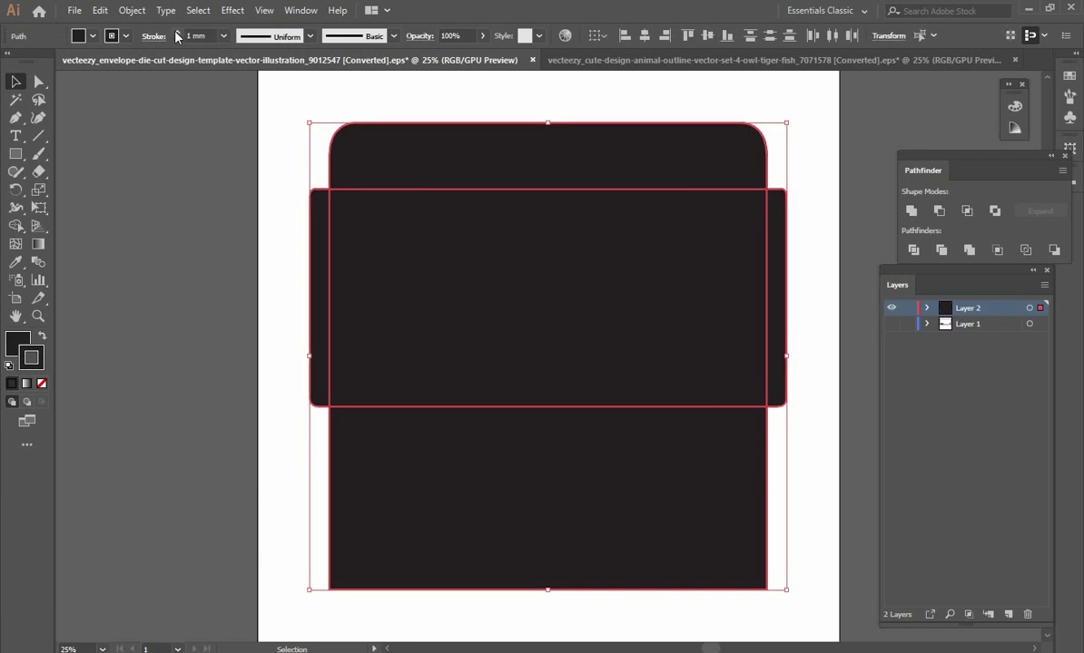
left_click(177, 31)
left_click(177, 32)
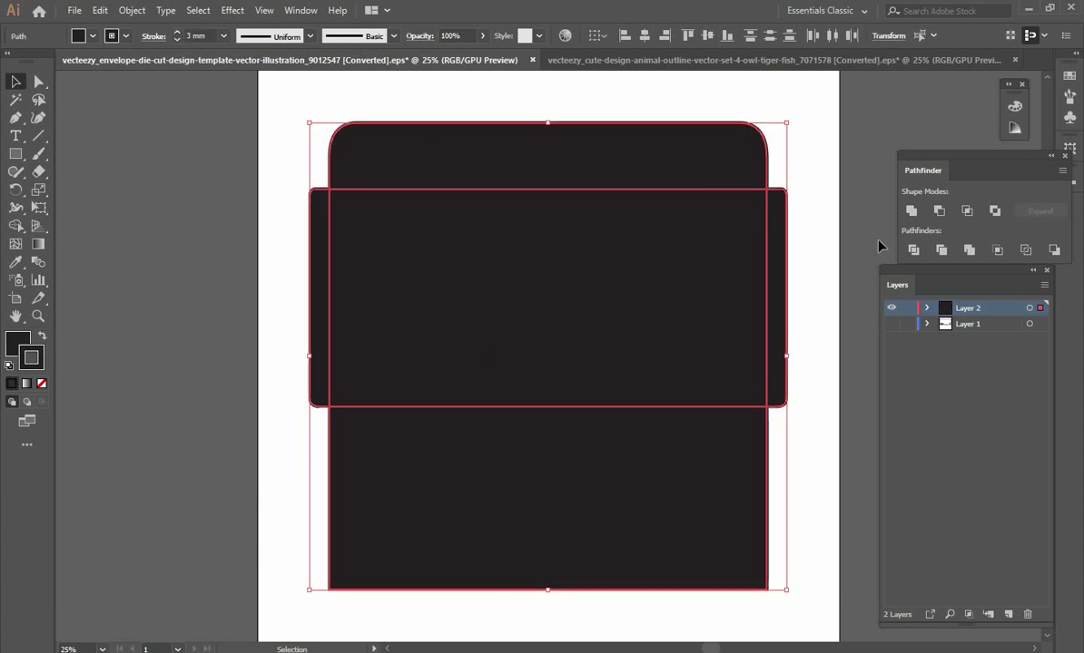
Move Layer 2 below Layer 1 in the stacking order and show Layer 1
left_click_drag(918, 308, 993, 336)
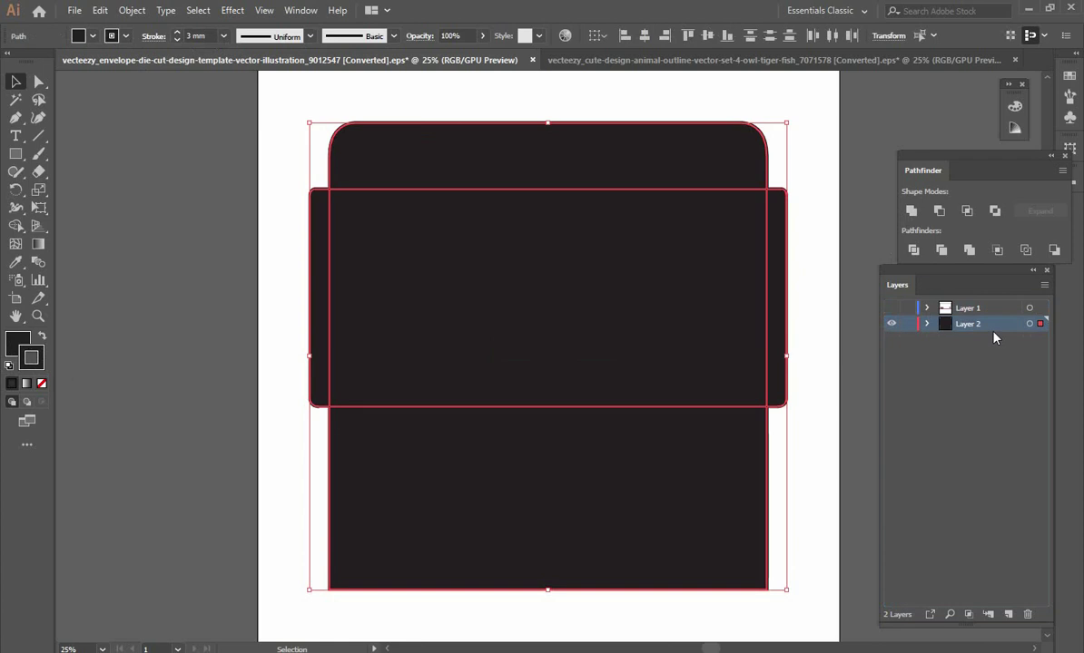
left_click(891, 308)
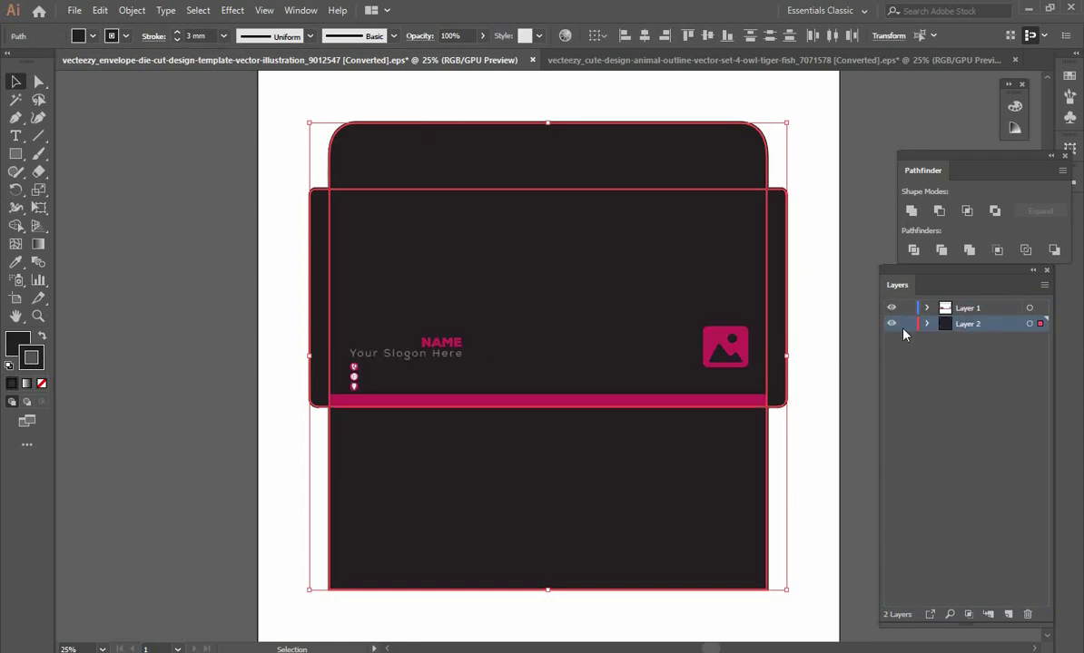
Set the stroke of the Layer 2 envelope shapes to 6 mm in cyan
left_click(178, 33)
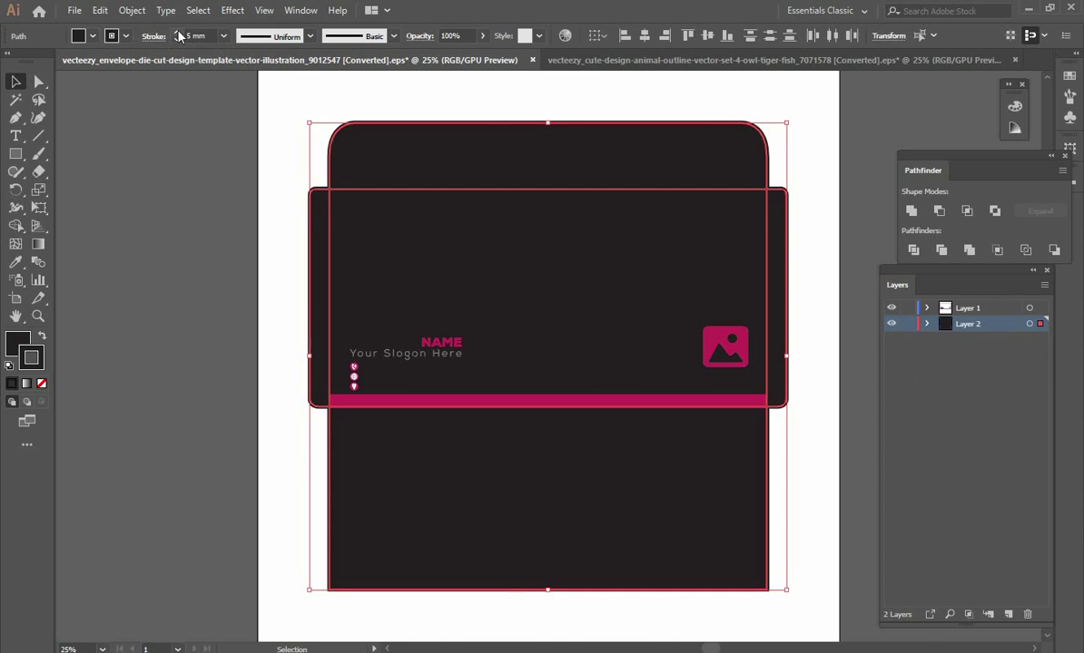
left_click(178, 33)
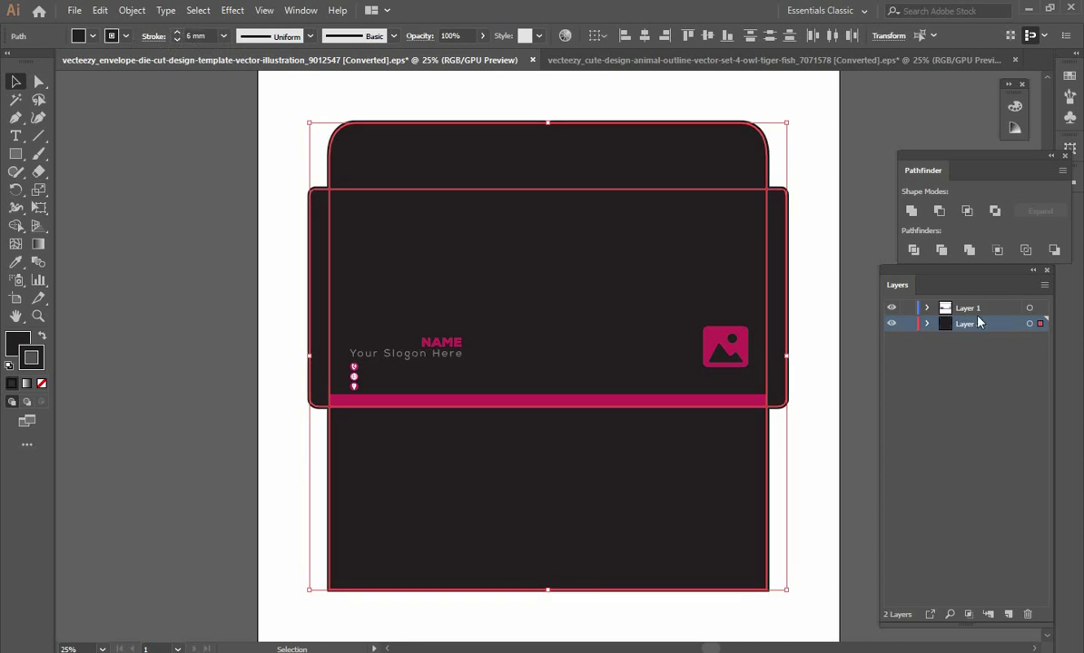
left_click(123, 36)
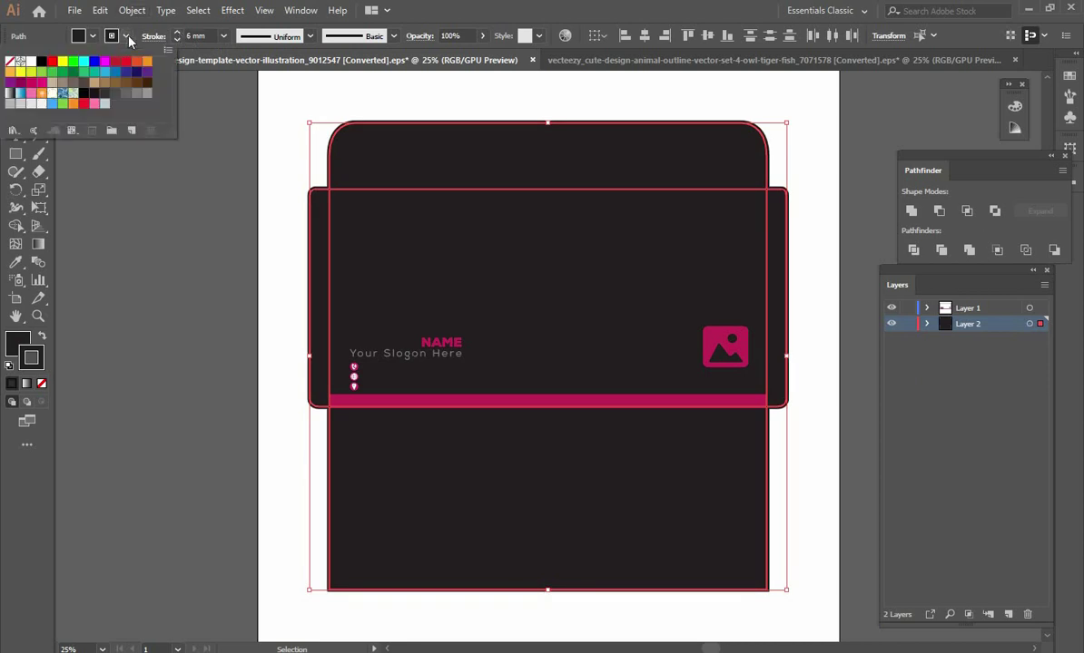
left_click(81, 62)
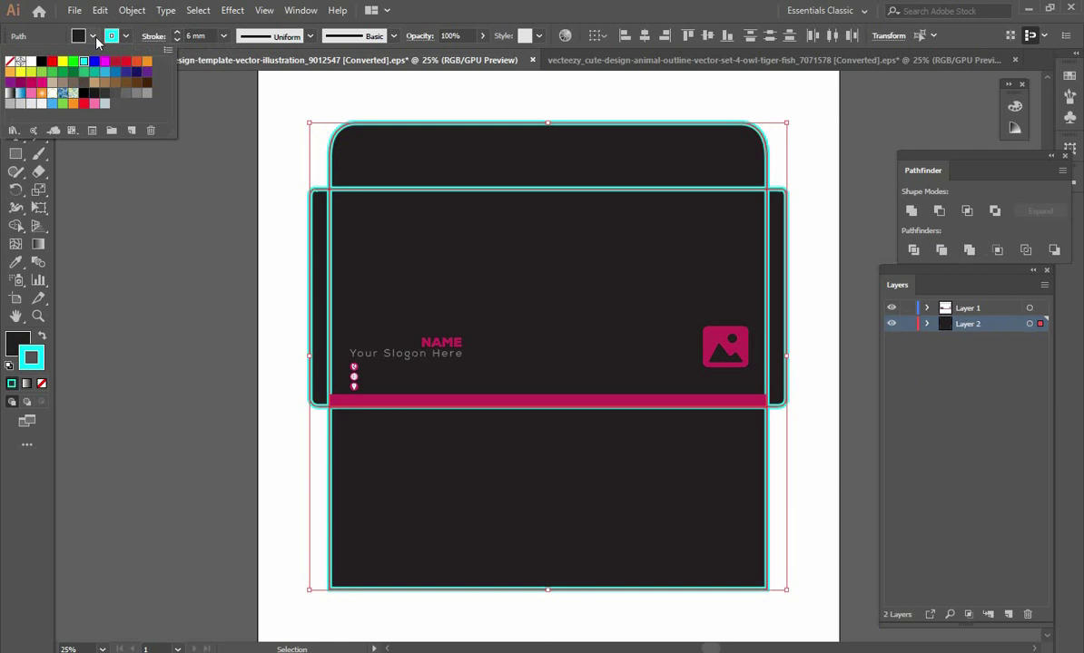
Set the fill of the Layer 2 envelope shapes to cyan to match their stroke
left_click(97, 38)
left_click(95, 36)
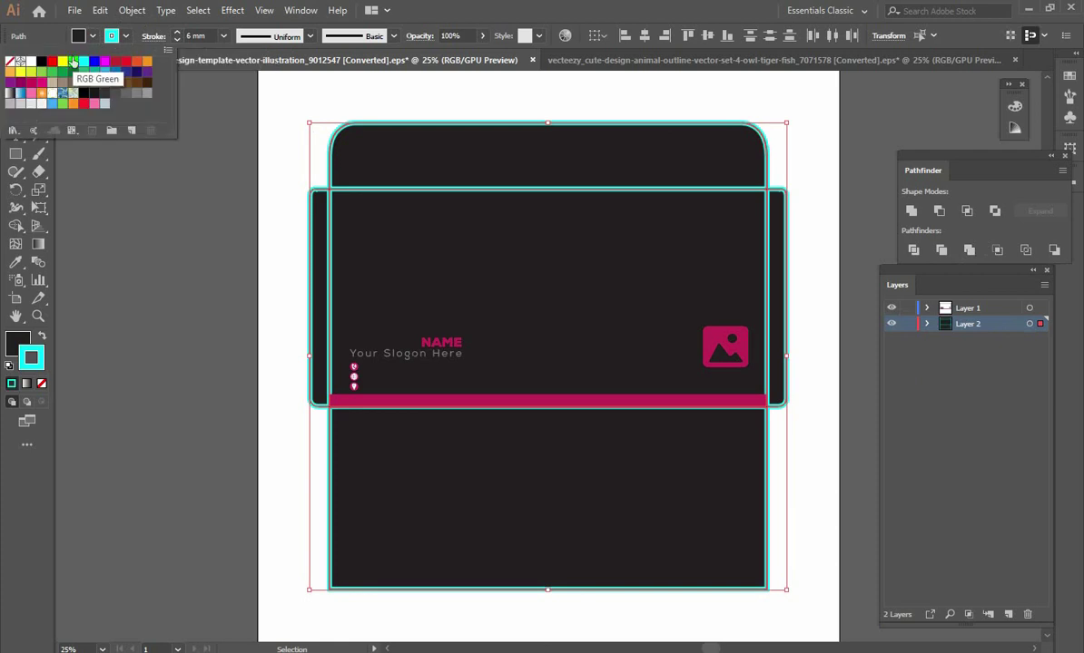
left_click(83, 63)
left_click(152, 205)
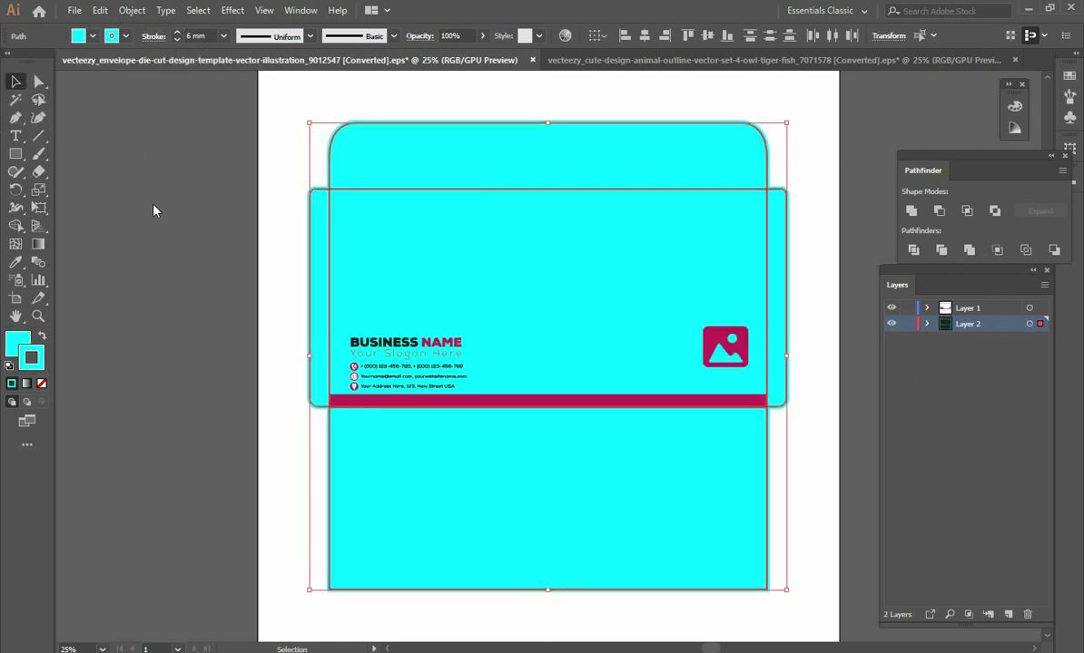
Select the envelope die-cut outline group in Layer 1 and set its fill to red
left_click(927, 308)
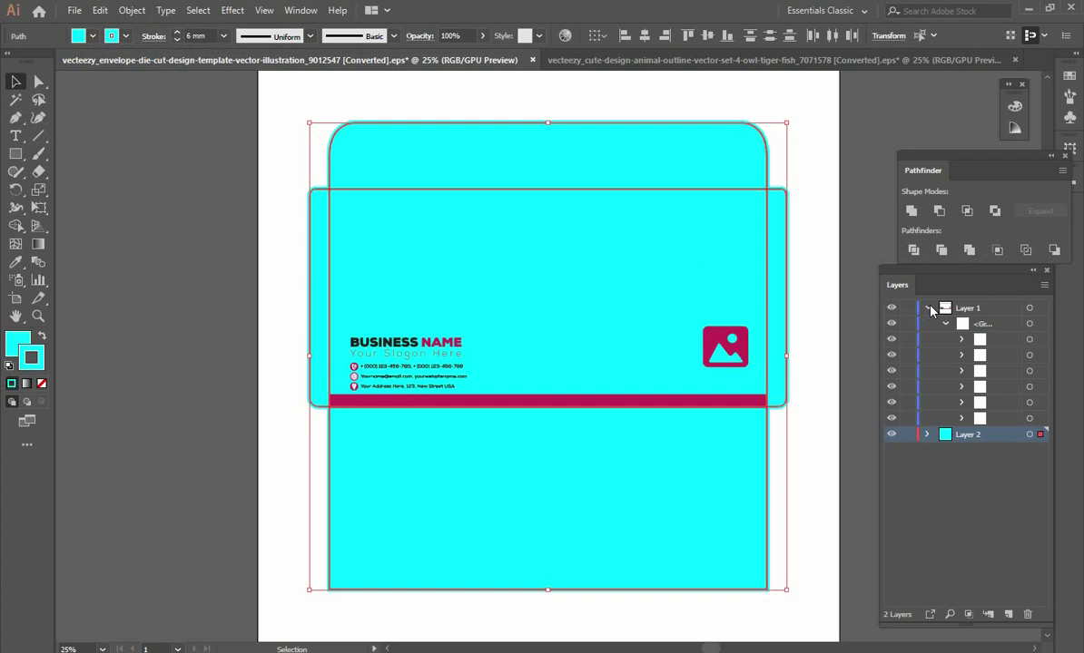
left_click(1030, 340)
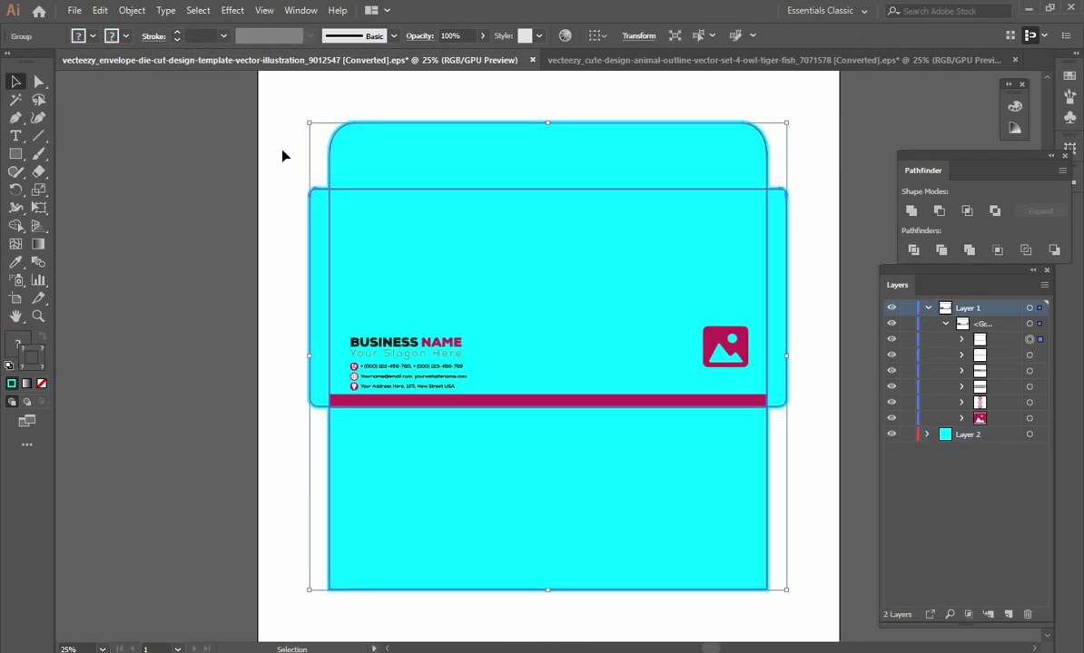
left_click(92, 37)
left_click(51, 61)
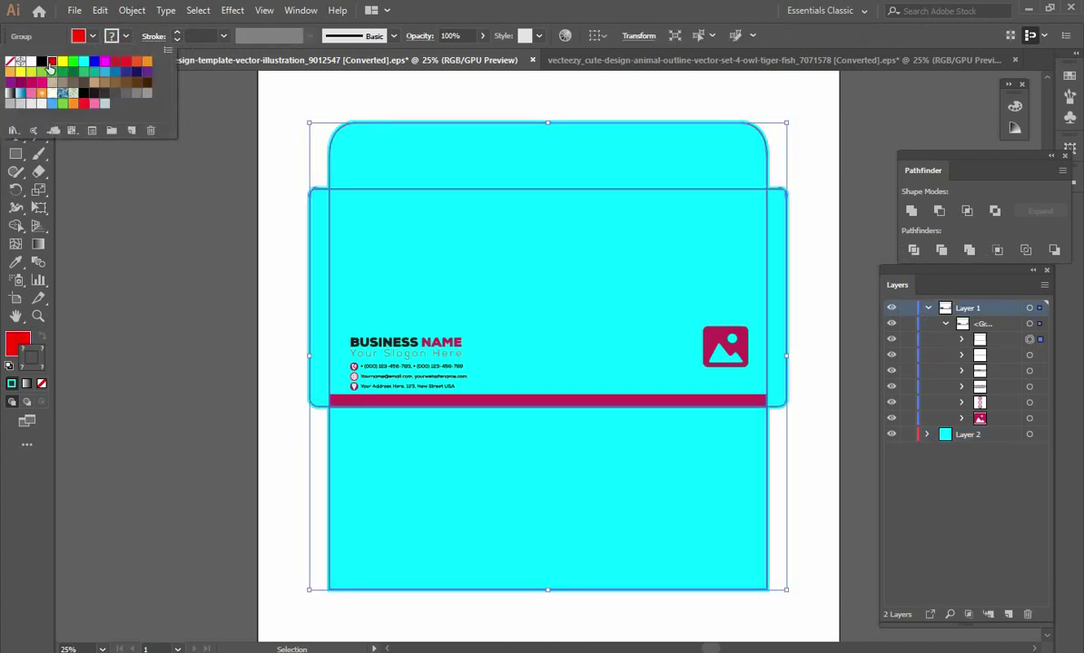
left_click(285, 197)
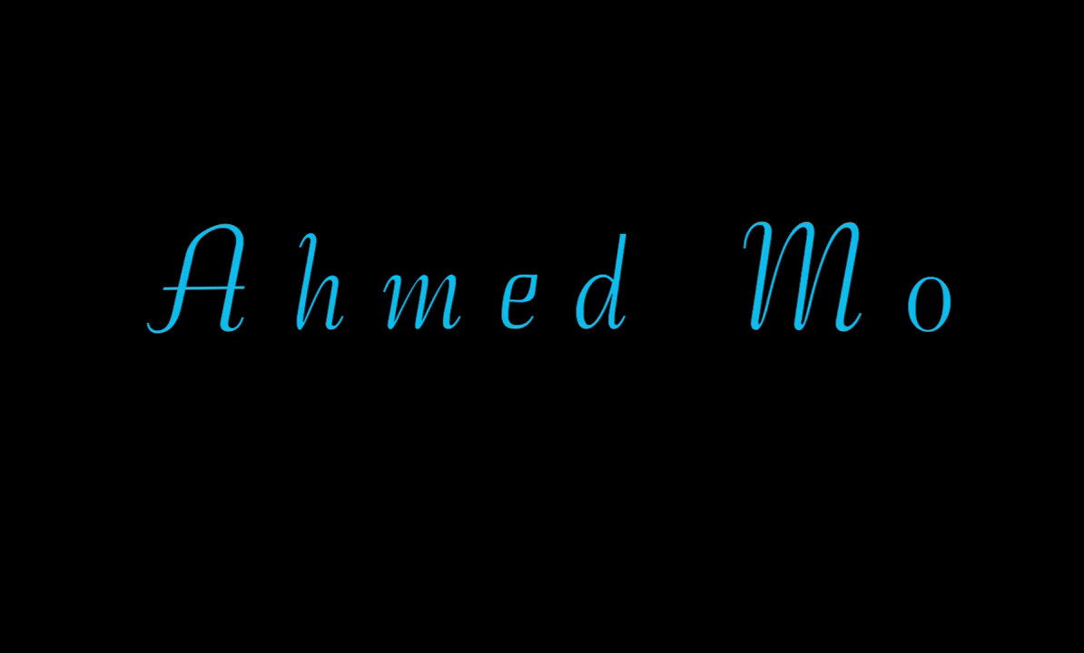